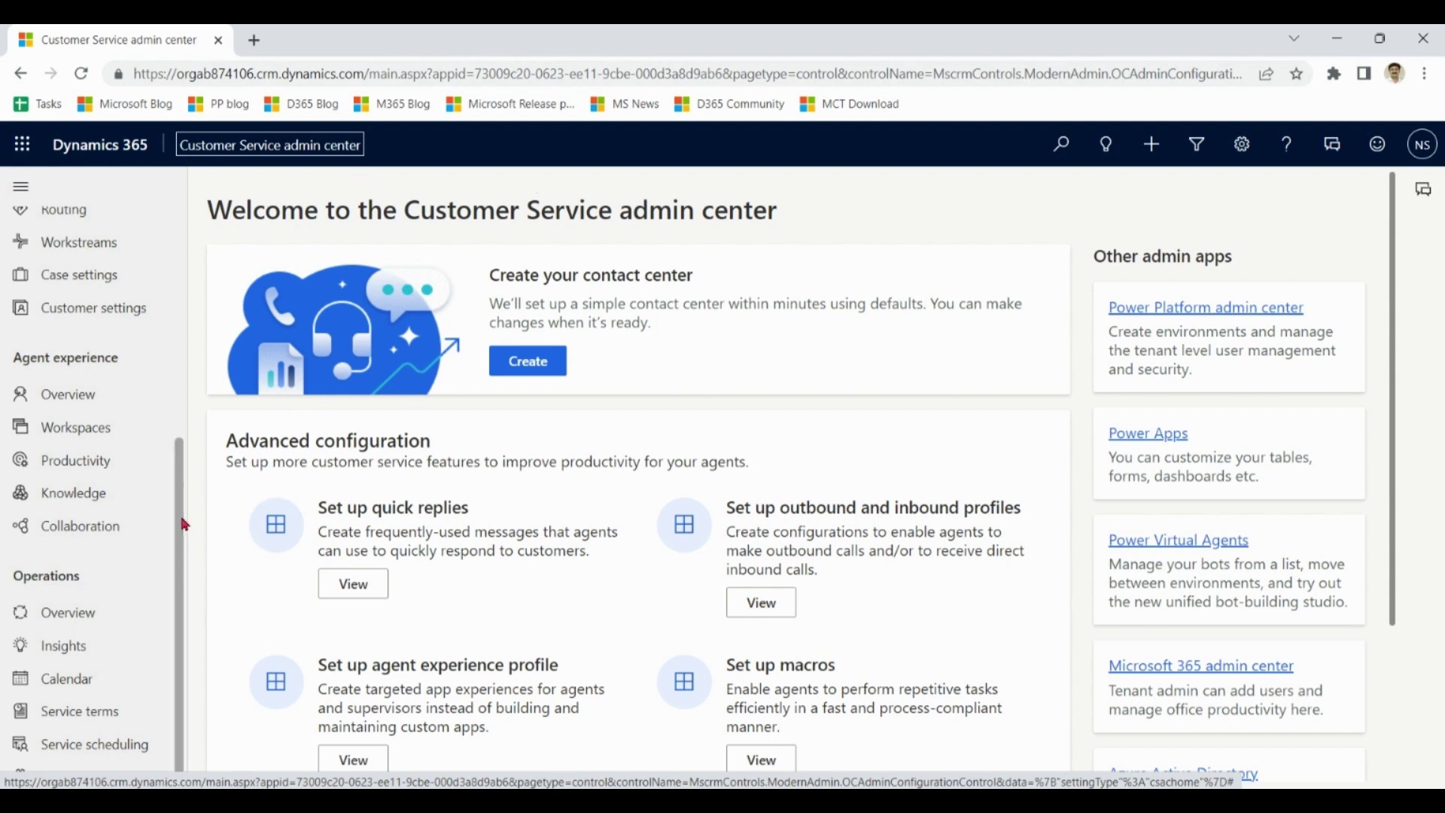
- Under Productivity, open Summaries (preview) management and tick 'I agree to the preview terms'
{"action": "scroll", "coordinate": [184, 525], "scroll_direction": "up", "scroll_amount": 1}
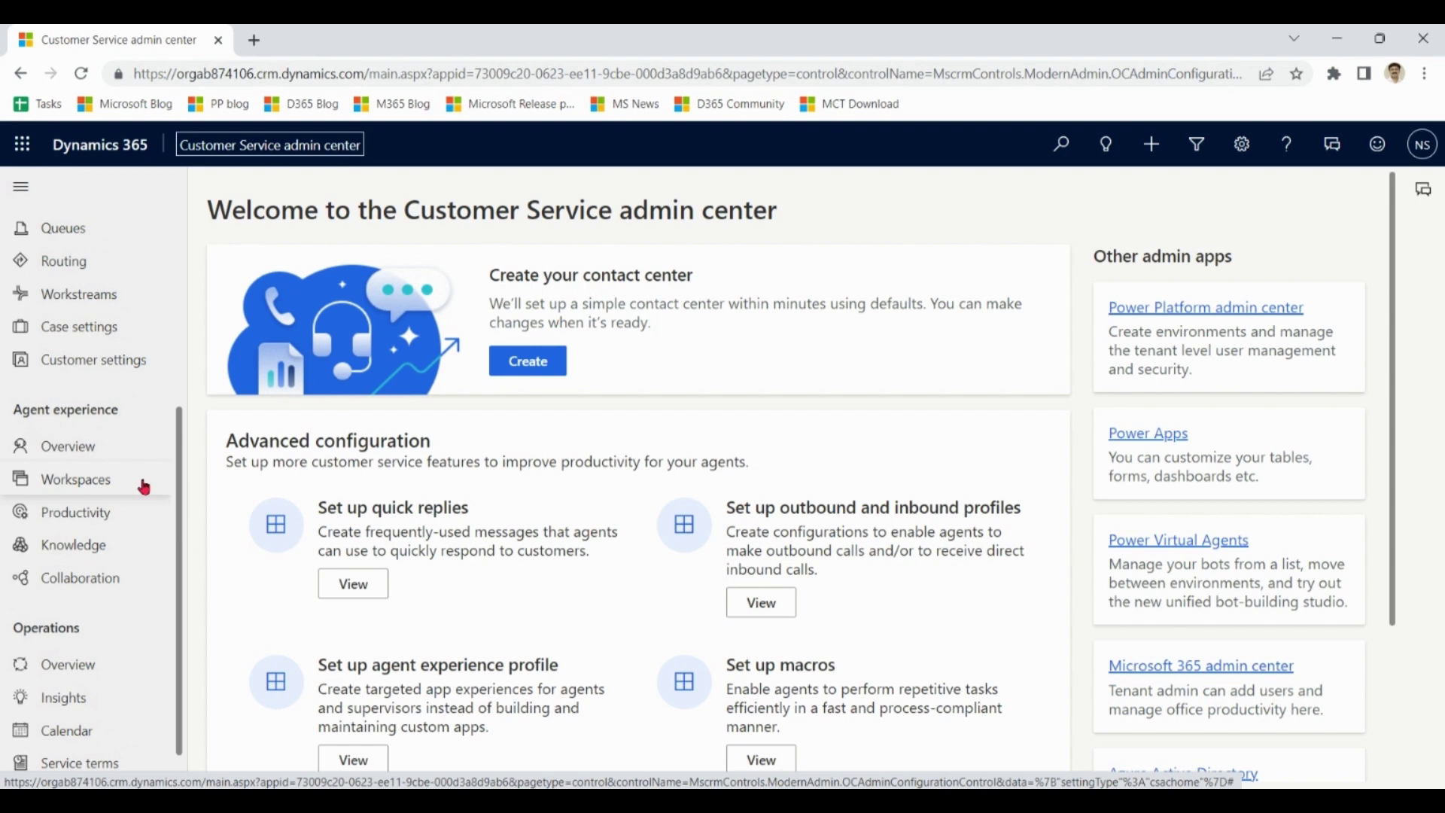
{"action": "left_click", "coordinate": [93, 521]}
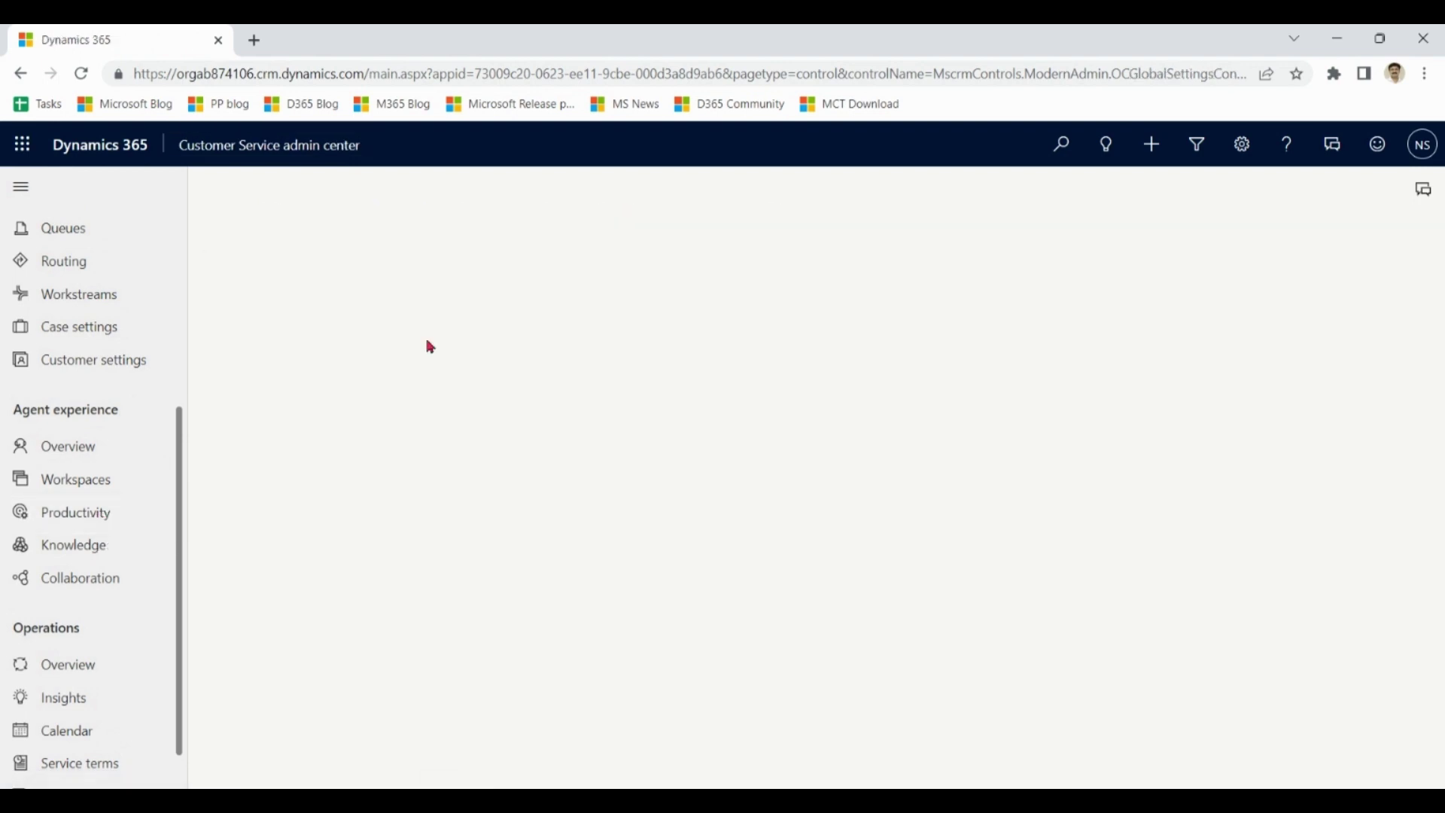
{"action": "scroll", "coordinate": [867, 188], "scroll_direction": "down", "scroll_amount": 2}
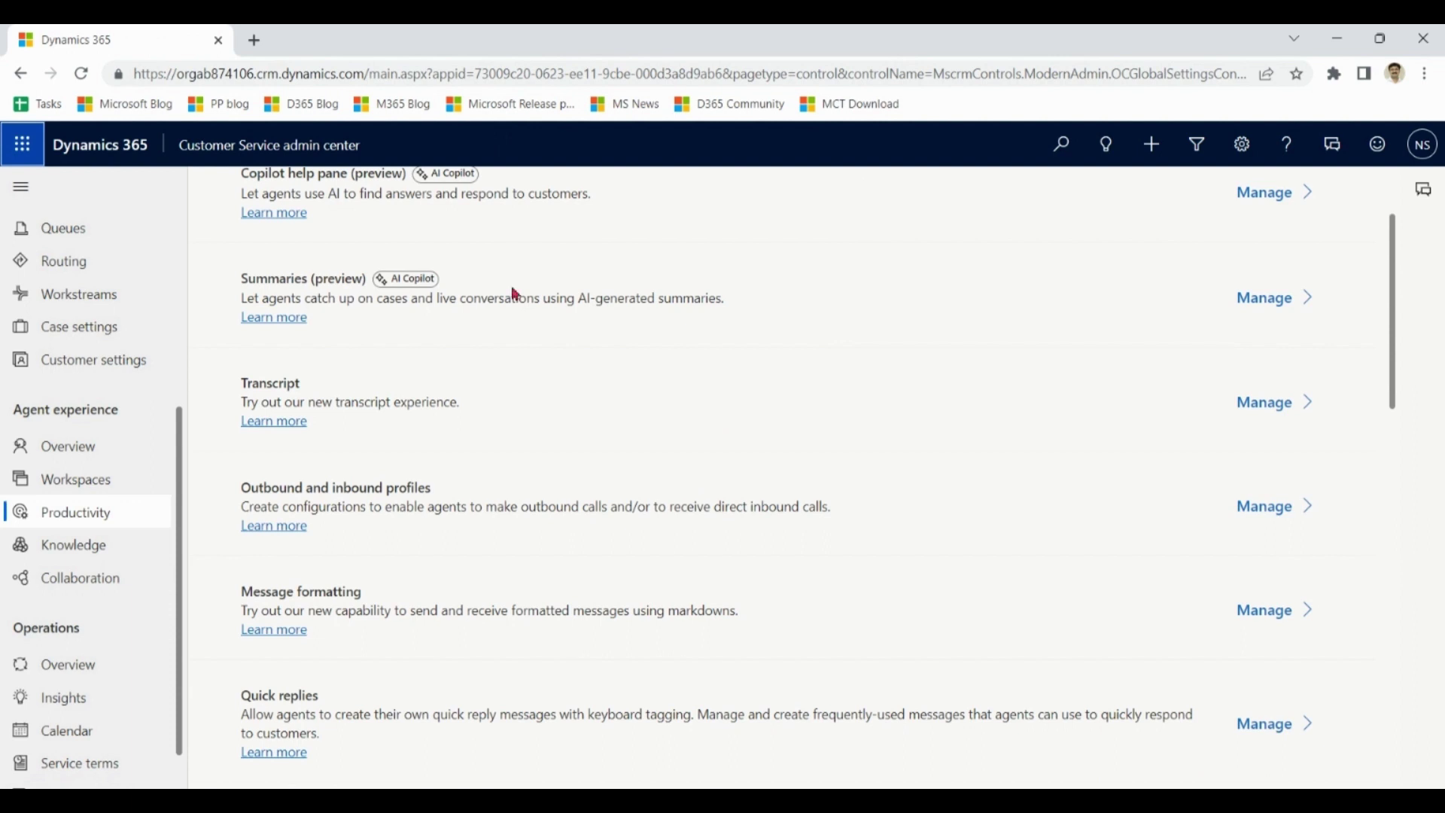
{"action": "left_click", "coordinate": [1272, 308]}
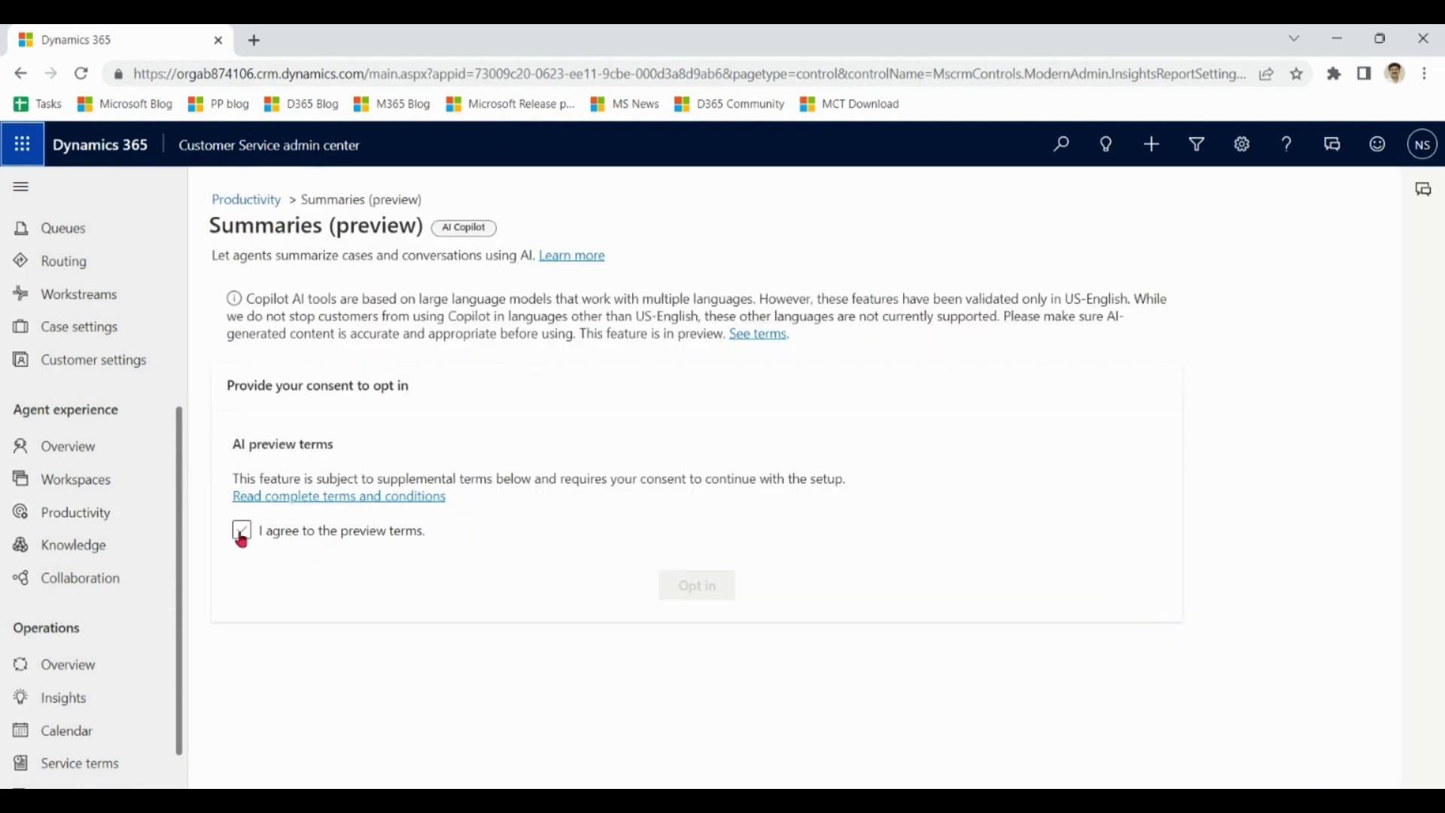
{"action": "left_click", "coordinate": [241, 530]}
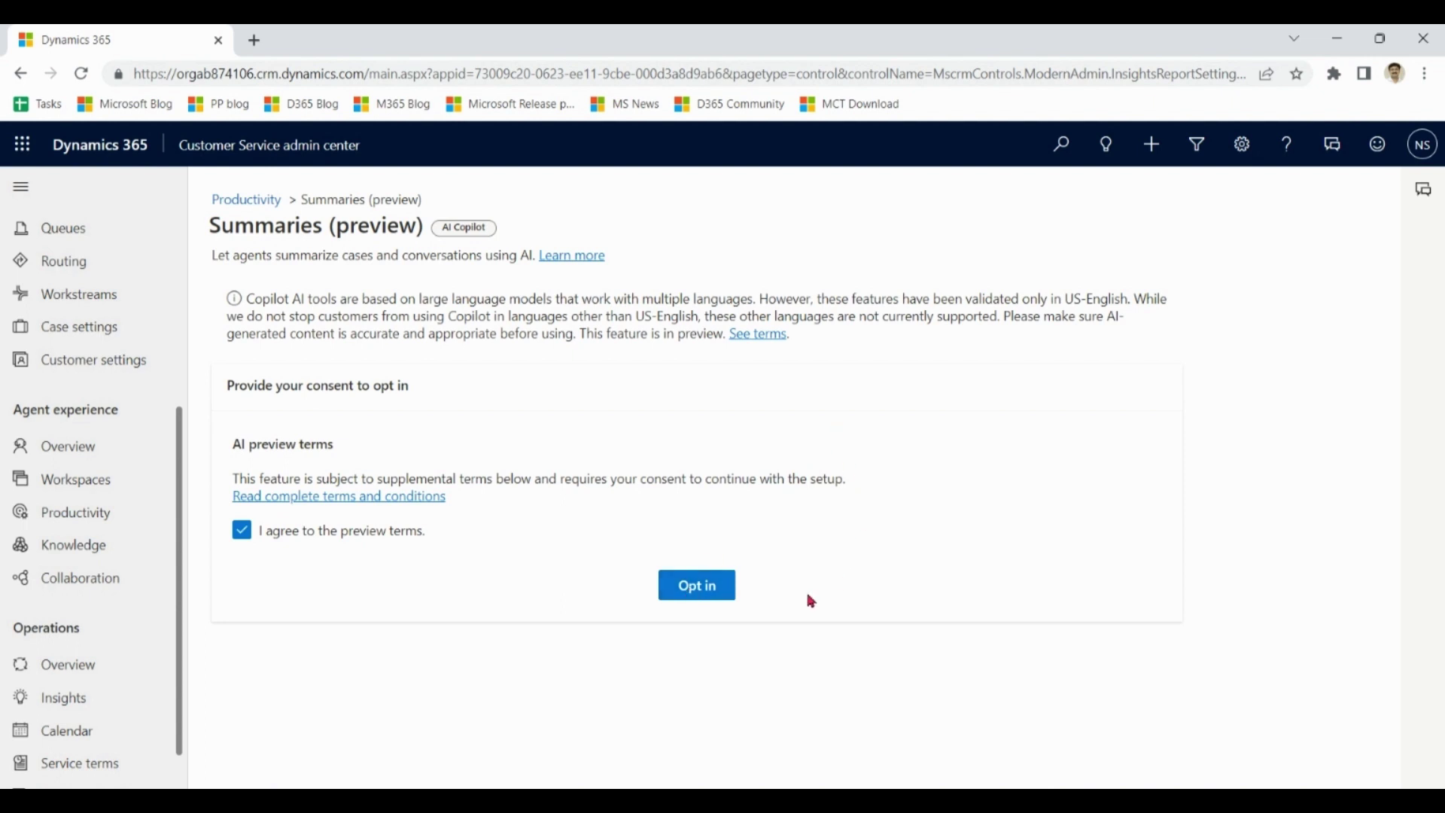
- Opt in to Summaries, tick 'Make case summaries available to agents', and save and close
{"action": "left_click", "coordinate": [713, 587]}
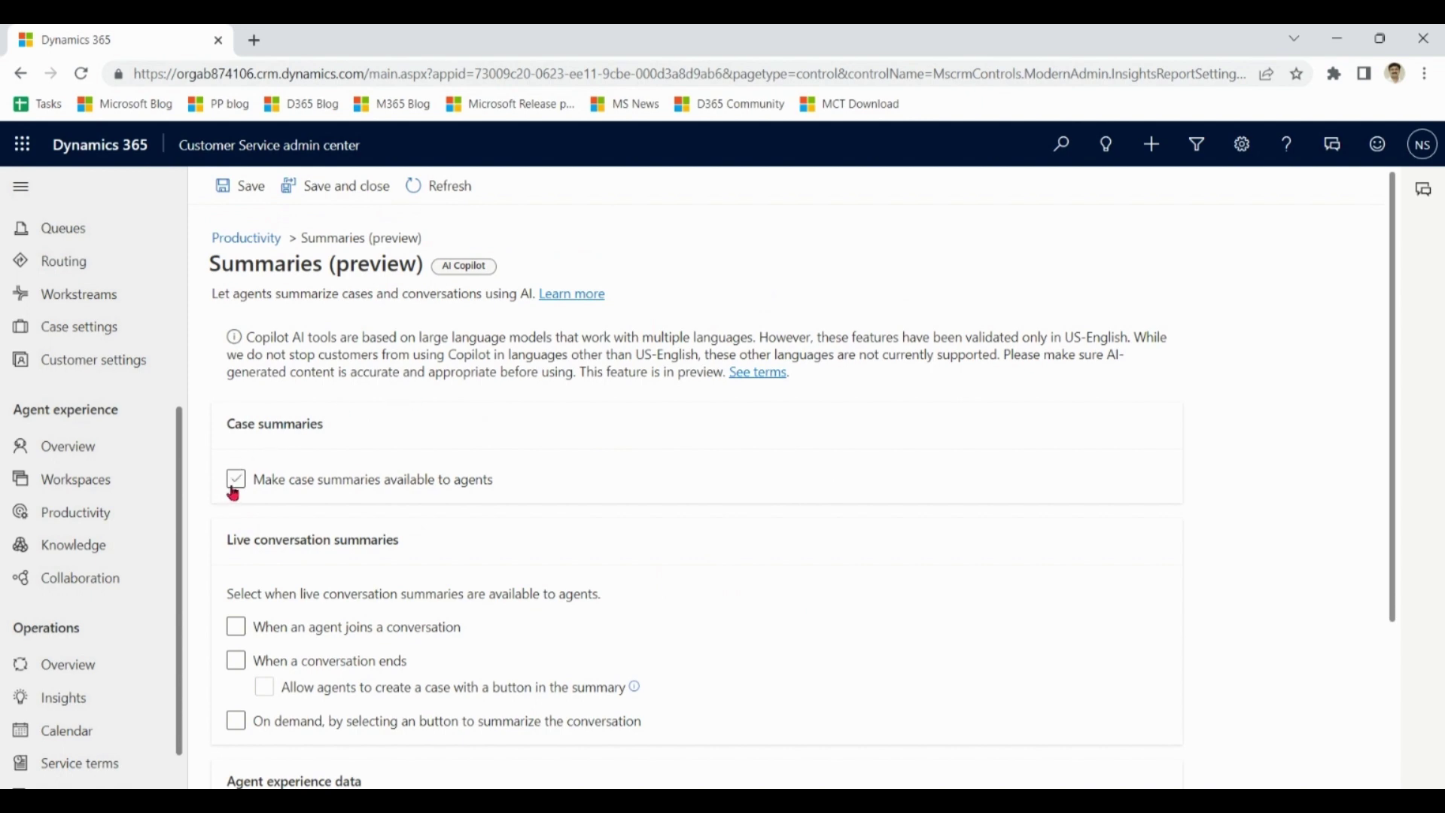
{"action": "left_click", "coordinate": [234, 487]}
{"action": "key", "text": "alt+s"}
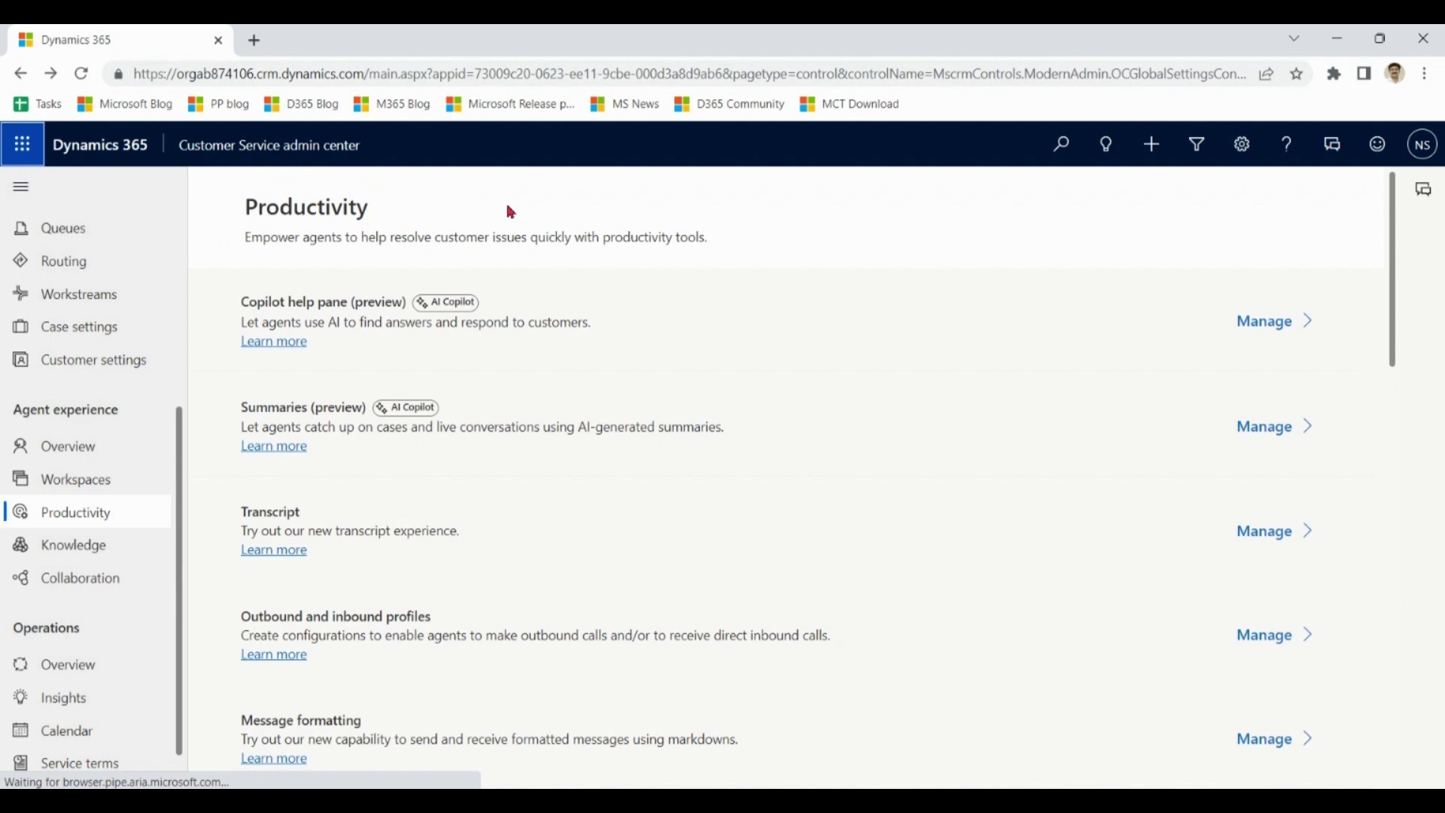
- Launch Customer Service Hub by searching 'customer' and select the Mineral Build Up case
{"action": "left_click", "coordinate": [270, 145]}
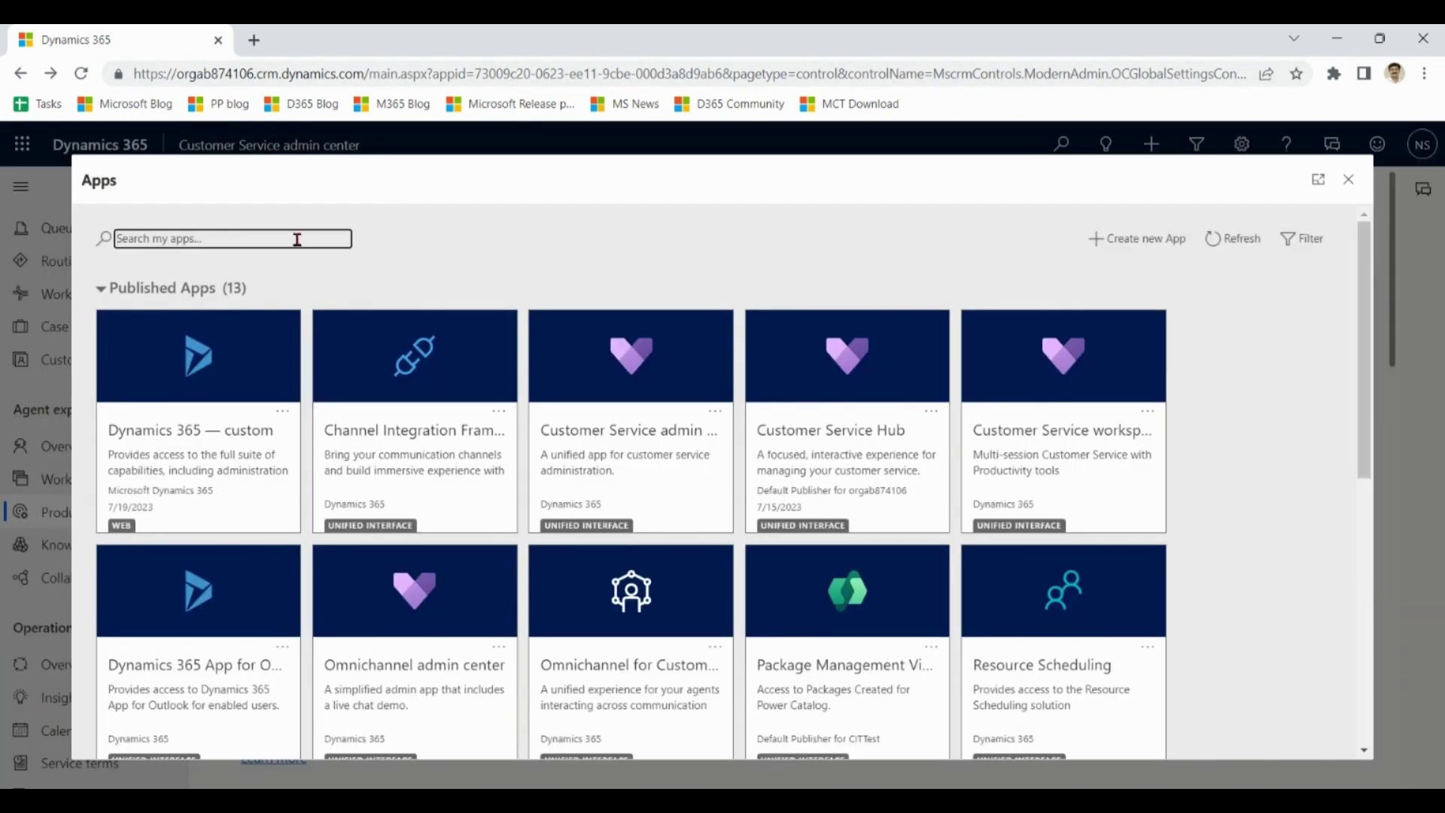
{"action": "type", "text": "custome"}
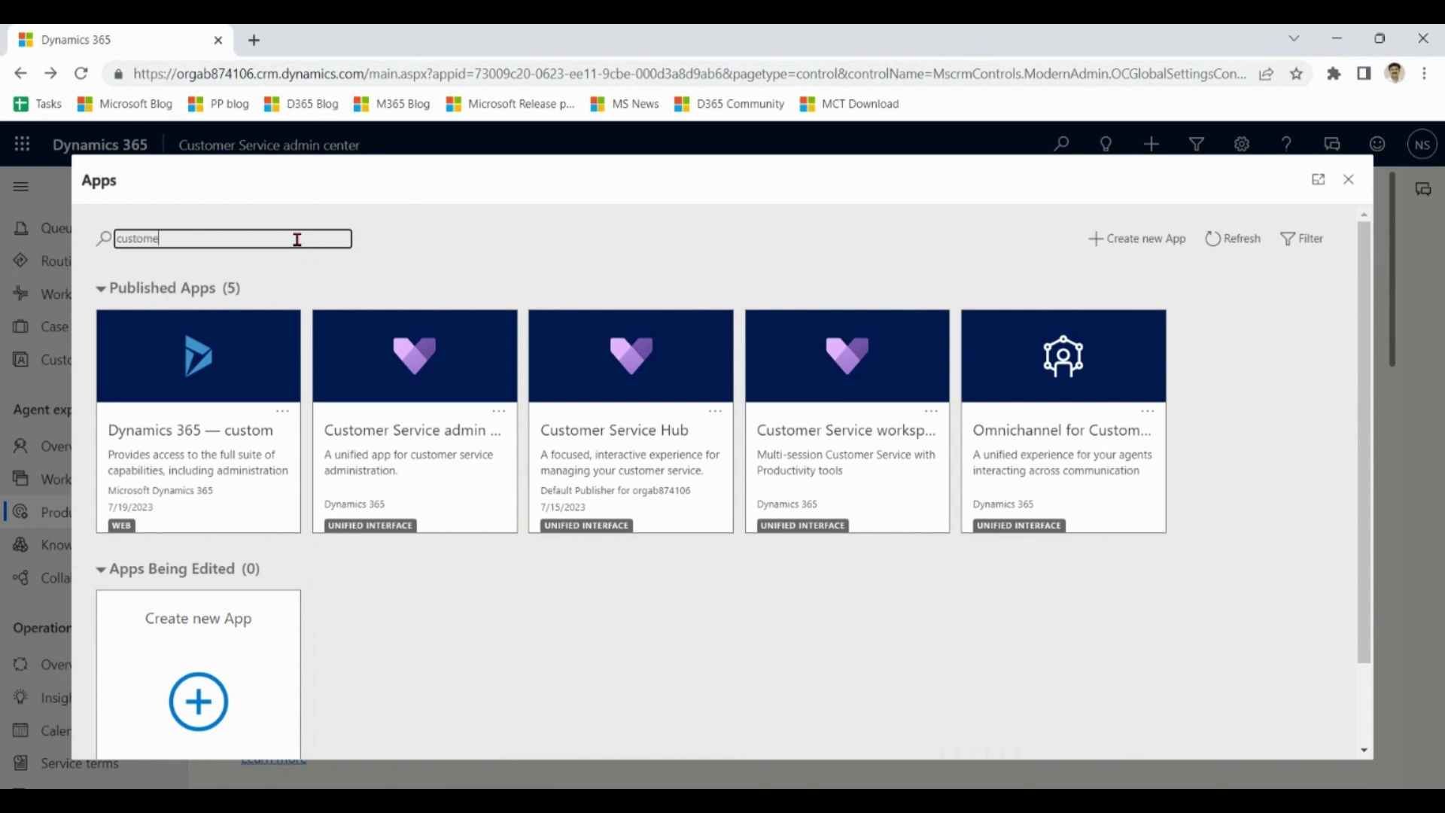
{"action": "type", "text": "r"}
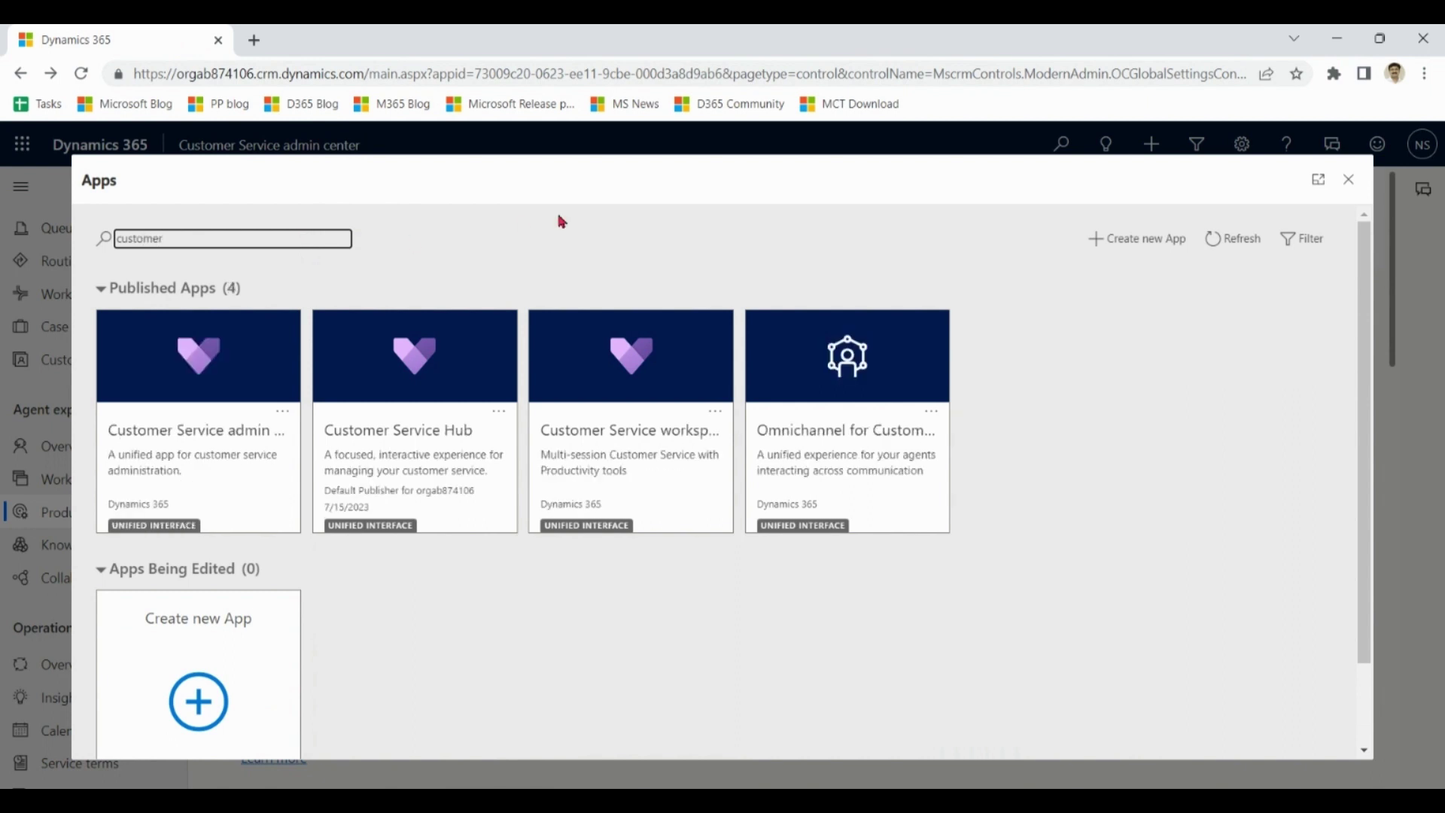
{"action": "left_click", "coordinate": [436, 431]}
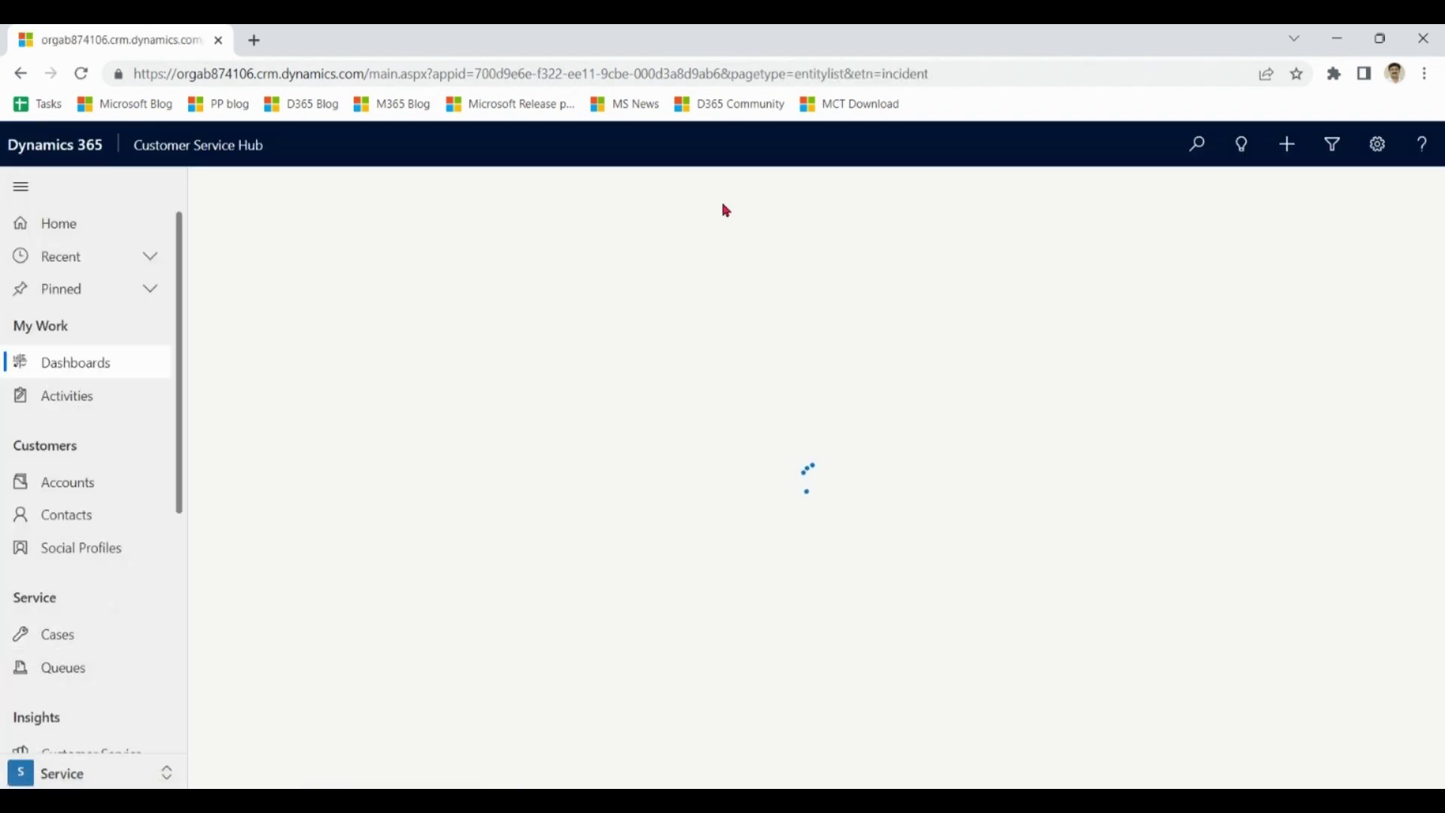
{"action": "left_click", "coordinate": [778, 364]}
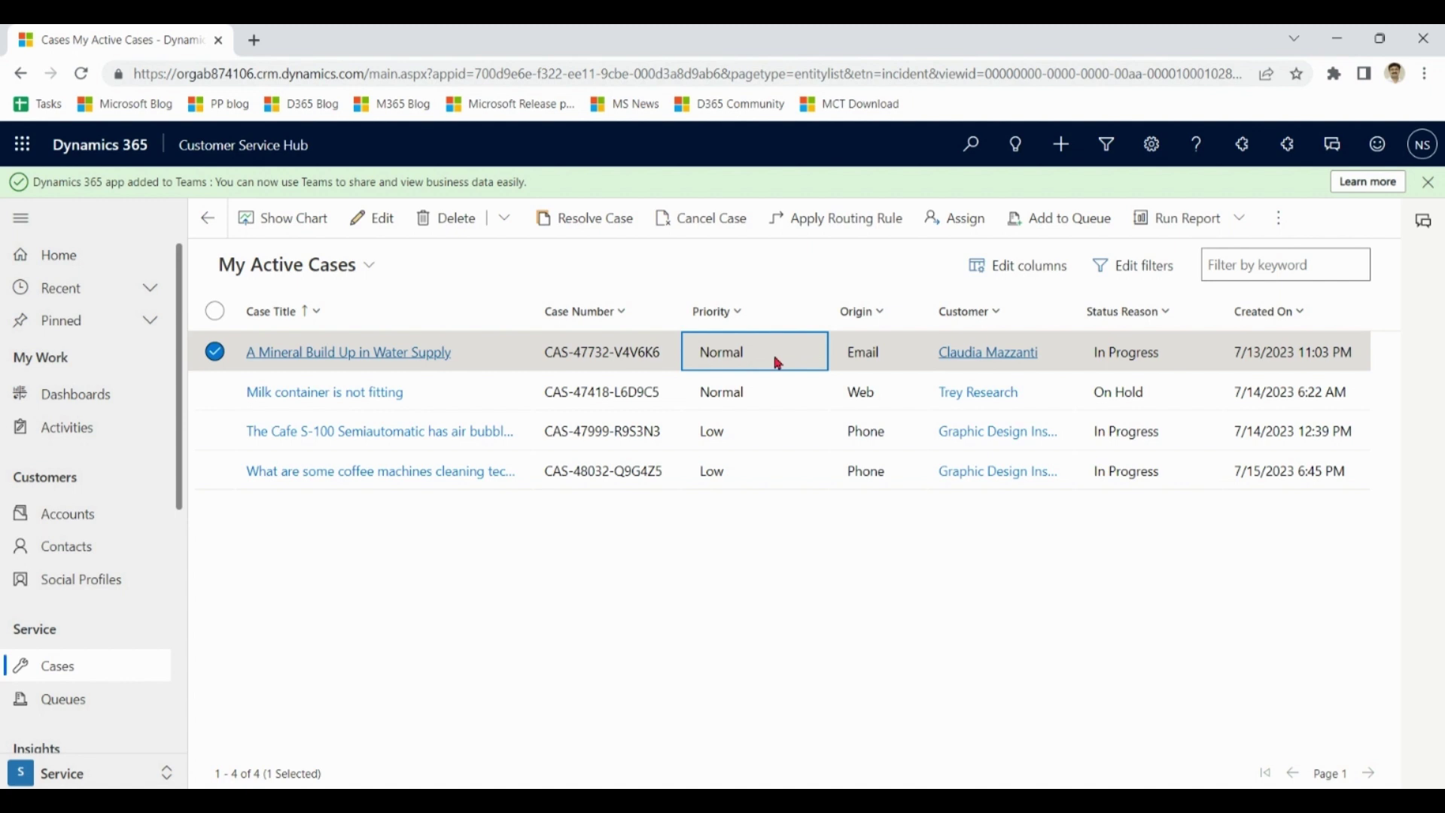
- Open the A Mineral Build Up in Water Supply case and dismiss the summary tip
{"action": "double_click", "coordinate": [754, 364]}
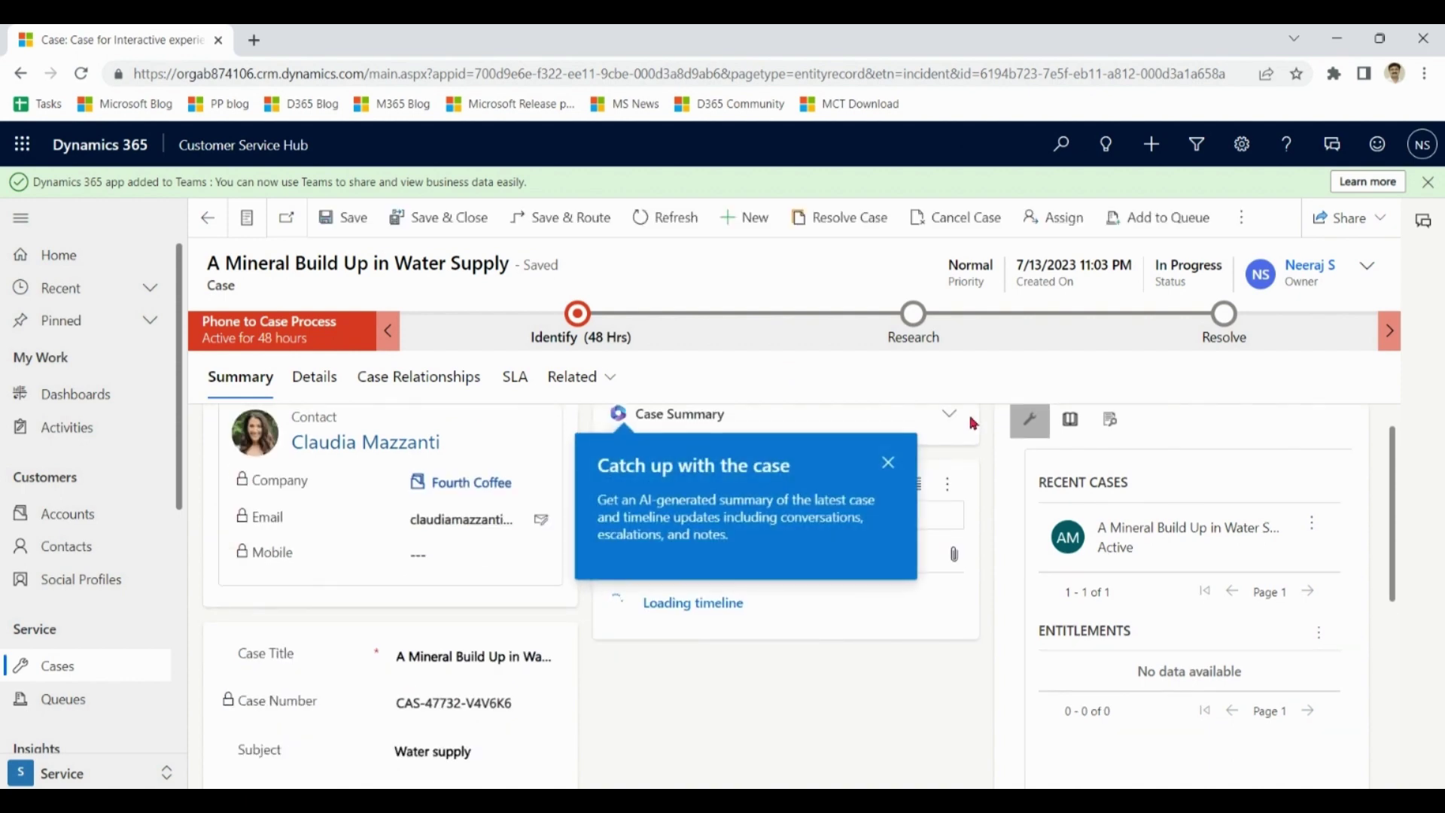
{"action": "left_click", "coordinate": [889, 463]}
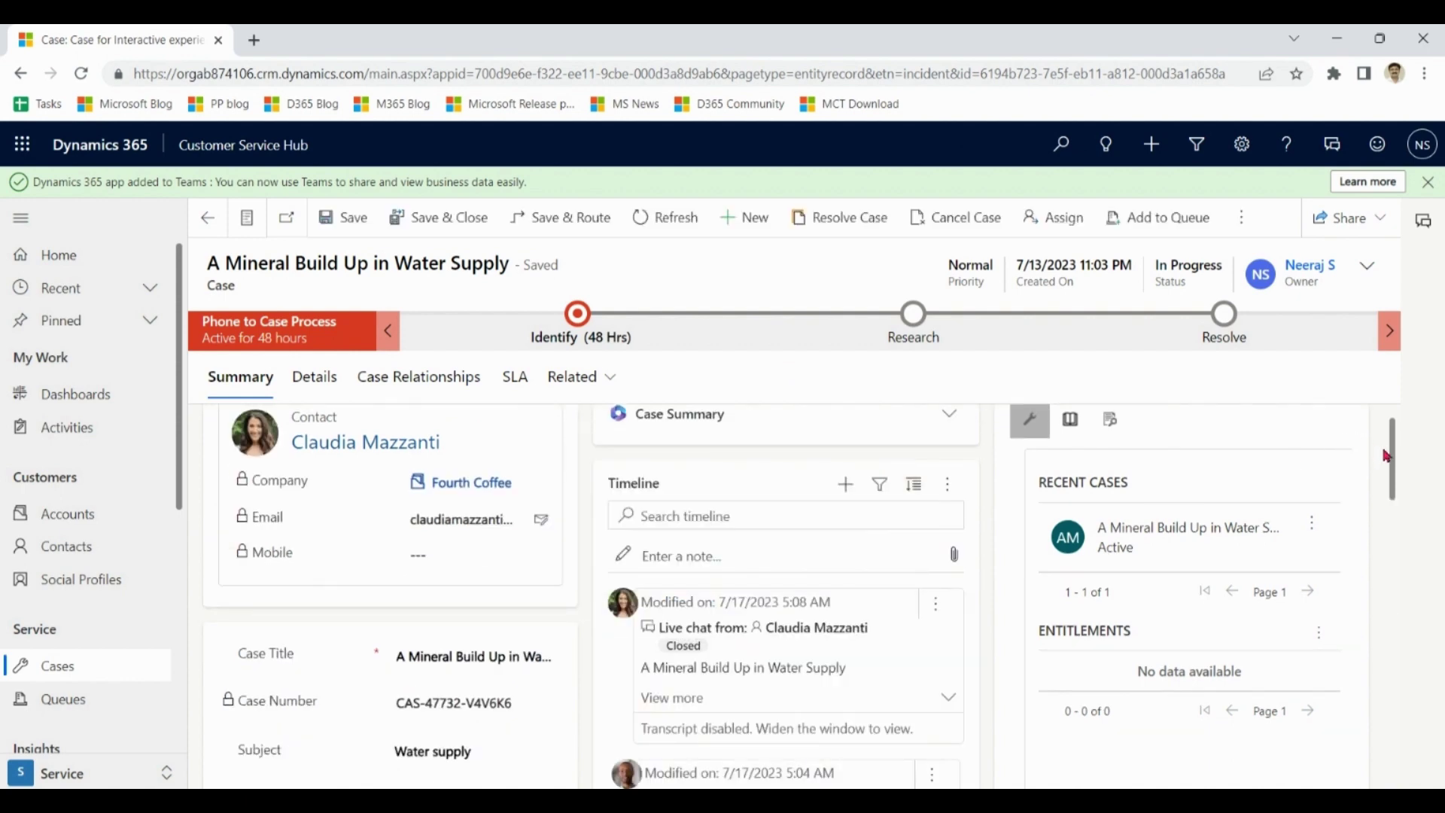
{"action": "scroll", "coordinate": [1391, 454], "scroll_direction": "up", "scroll_amount": 1}
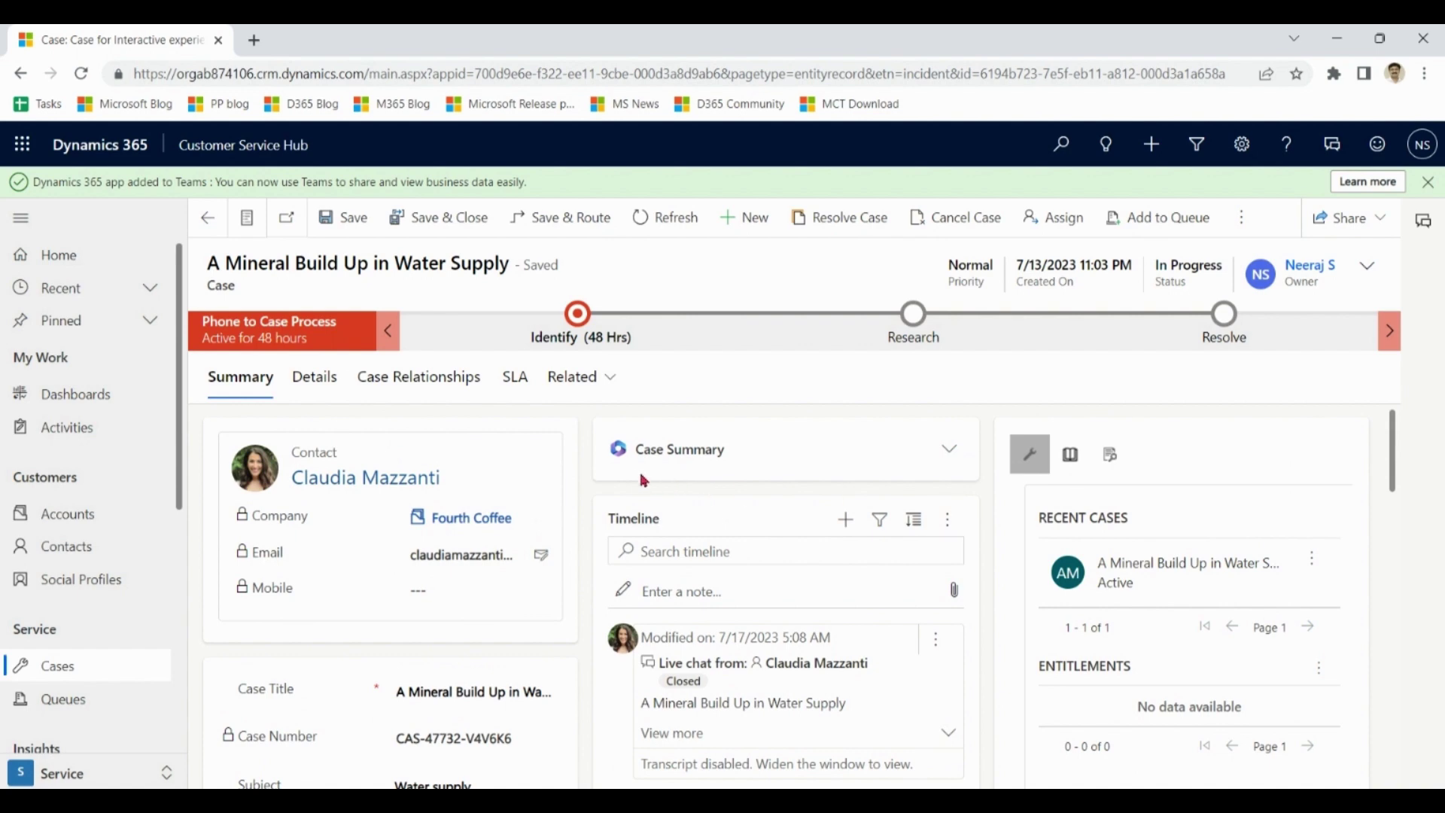
- Expand the Case Summary, read the AI-generated summary, then collapse it
{"action": "left_click", "coordinate": [949, 451]}
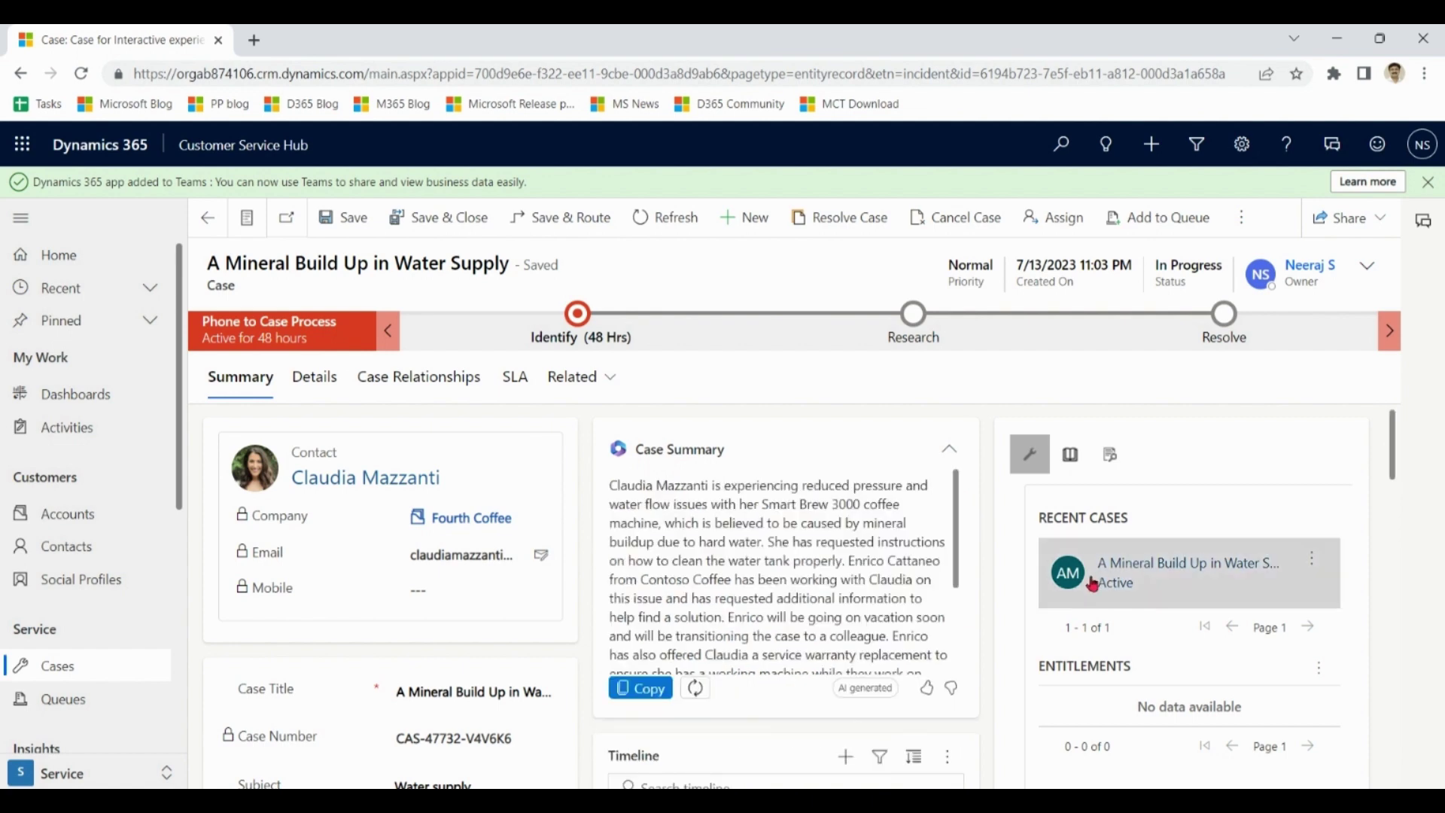
{"action": "scroll", "coordinate": [959, 559], "scroll_direction": "down", "scroll_amount": 1}
{"action": "mouse_move", "coordinate": [959, 558]}
{"action": "left_mouse_down"}
{"action": "mouse_move", "coordinate": [959, 608]}
{"action": "mouse_move", "coordinate": [961, 493]}
{"action": "left_mouse_up"}
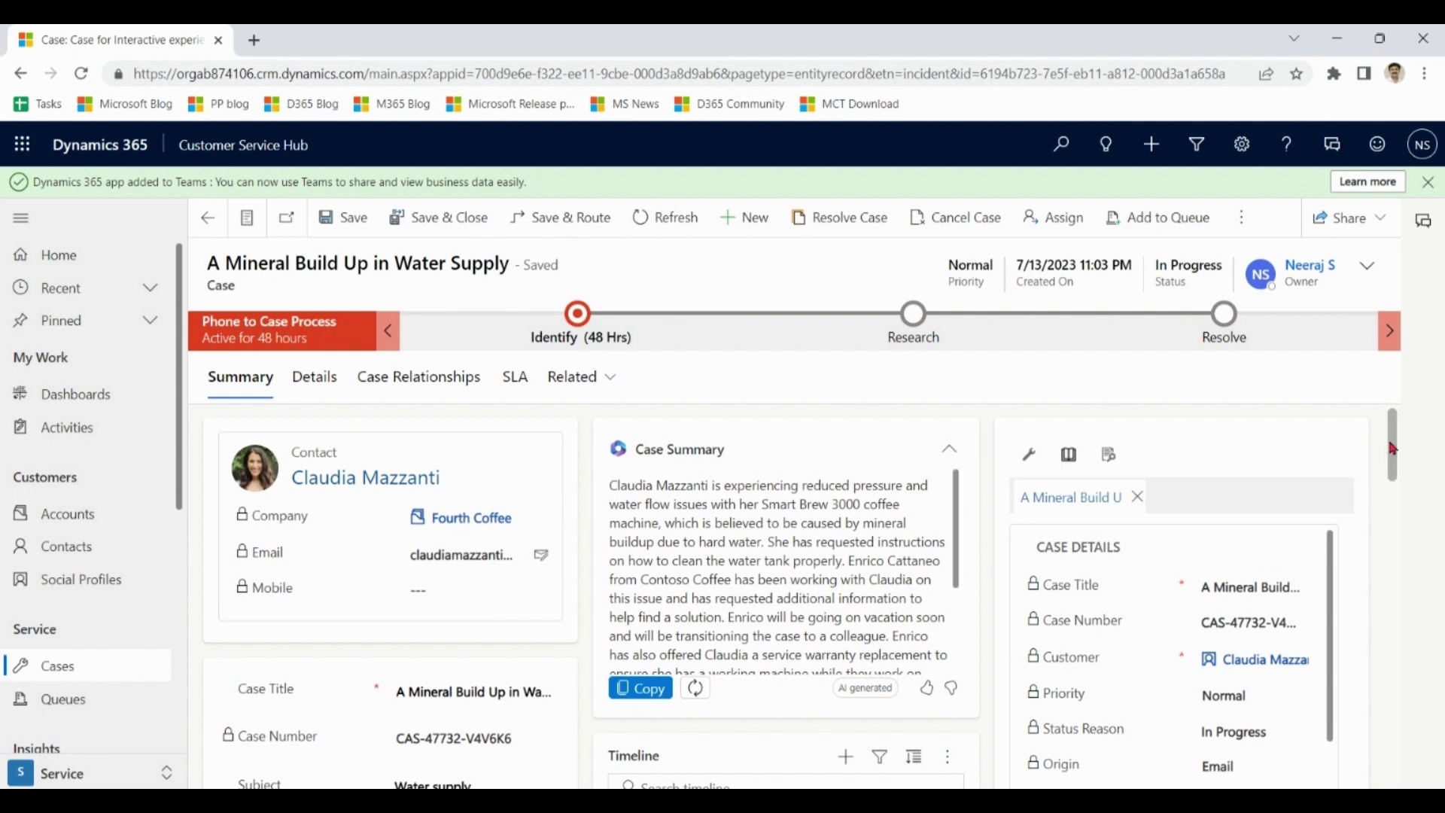
{"action": "scroll", "coordinate": [1393, 449], "scroll_direction": "down", "scroll_amount": 2}
{"action": "scroll", "coordinate": [1393, 449], "scroll_direction": "up", "scroll_amount": 2}
{"action": "left_click", "coordinate": [950, 450]}
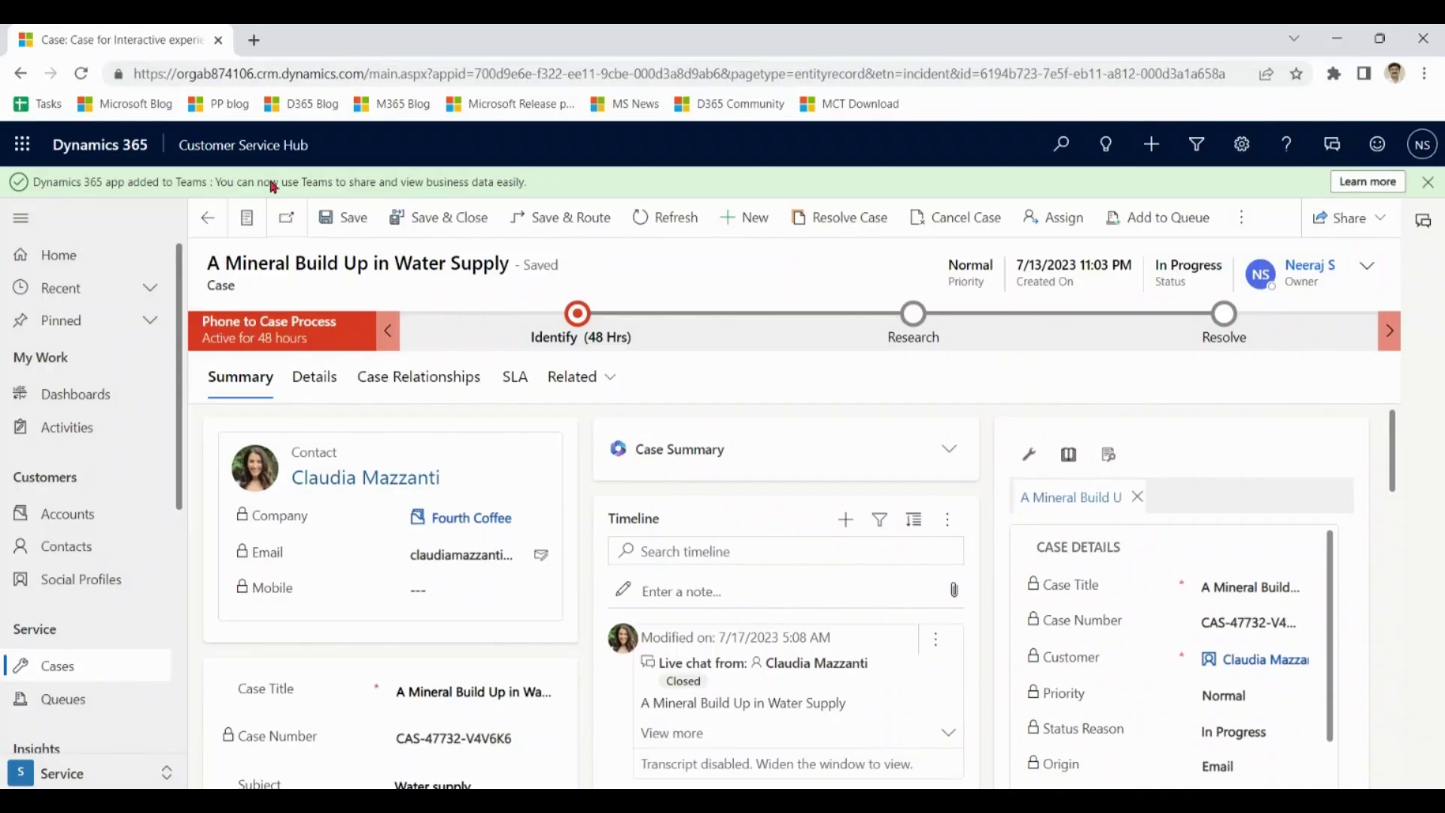
- Switch to Customer Service admin center via app search 'customer s' and show Productivity settings
{"action": "left_click", "coordinate": [273, 147]}
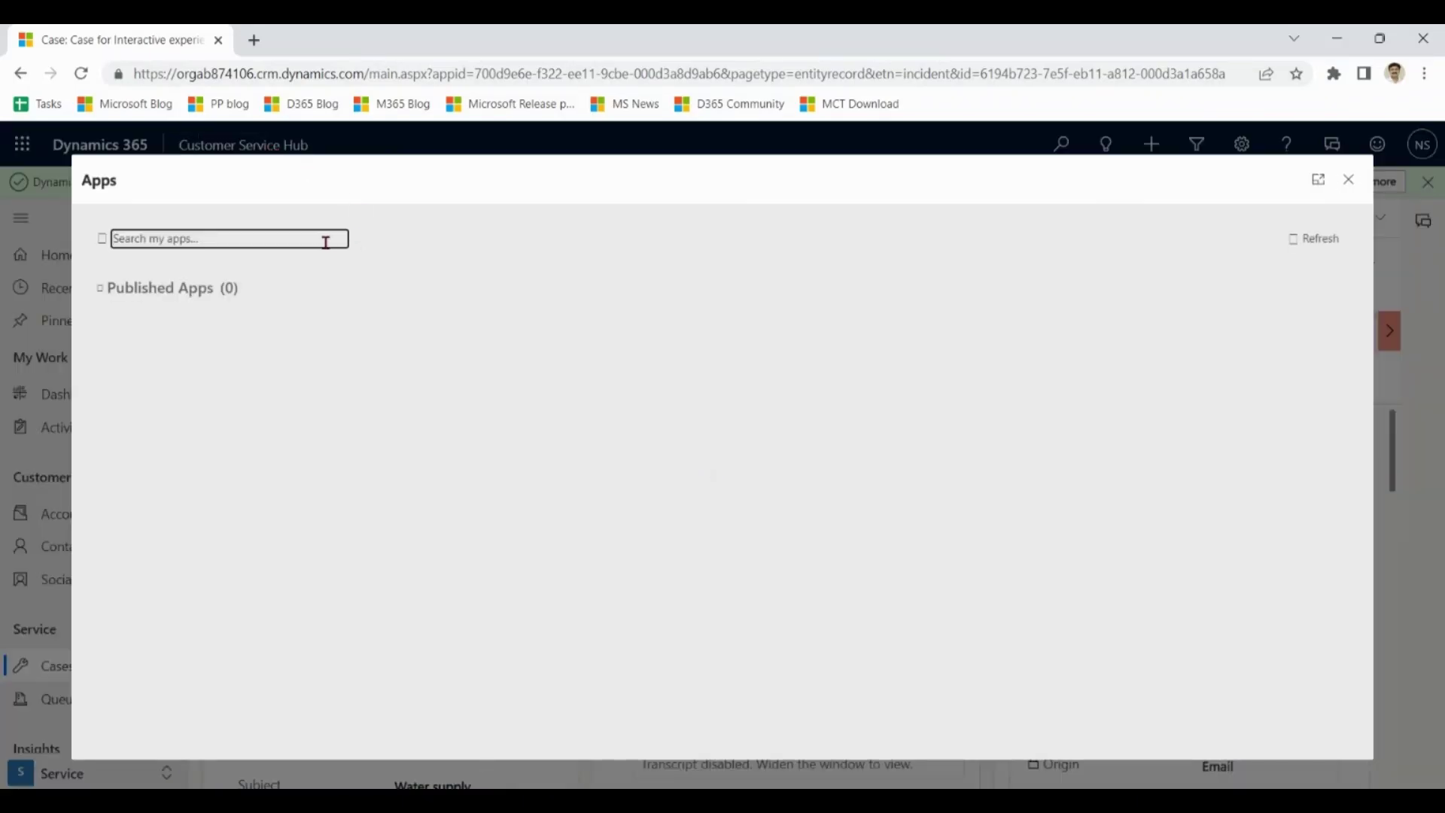
{"action": "type", "text": "cus"}
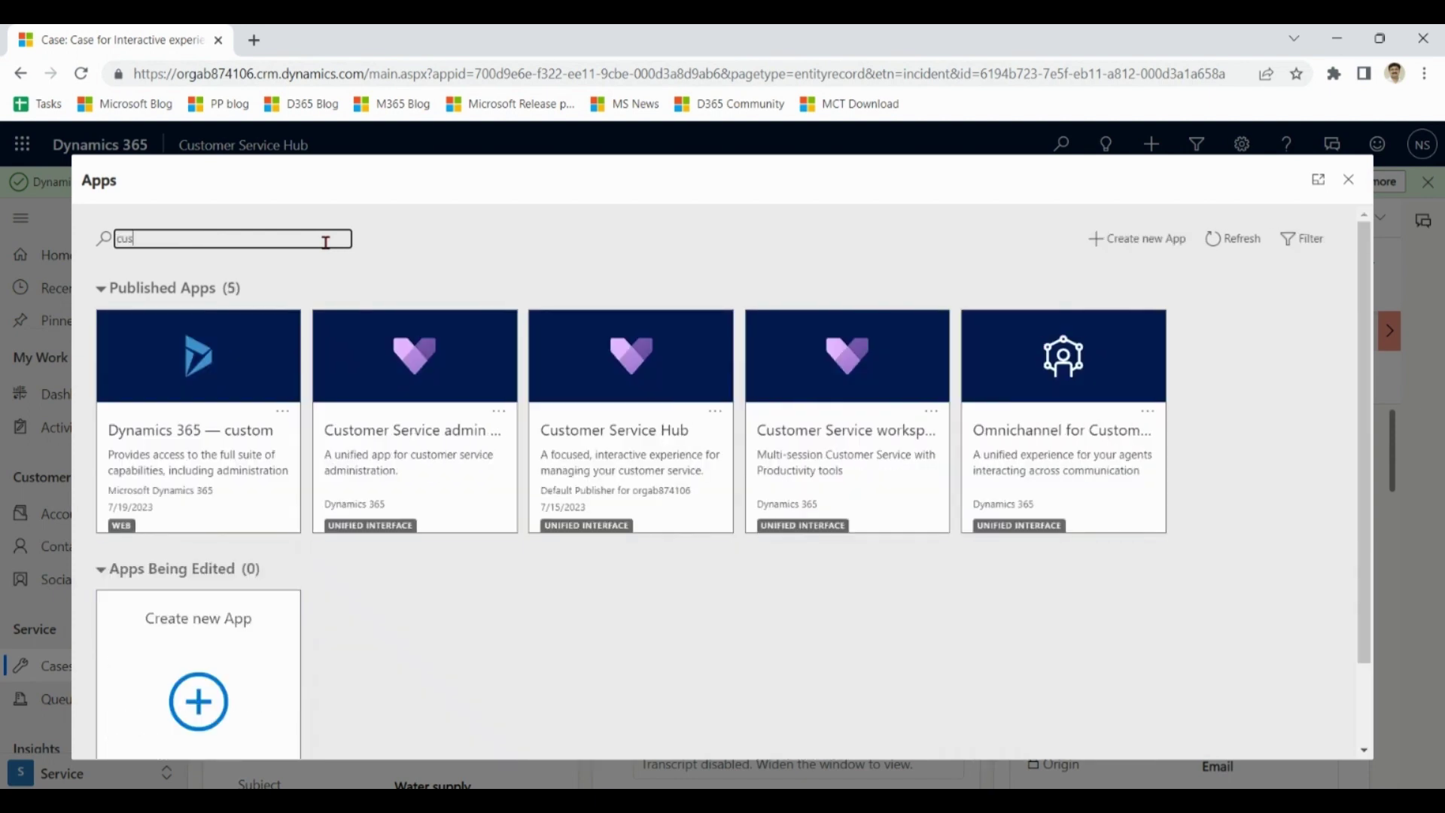
{"action": "type", "text": "tomer s"}
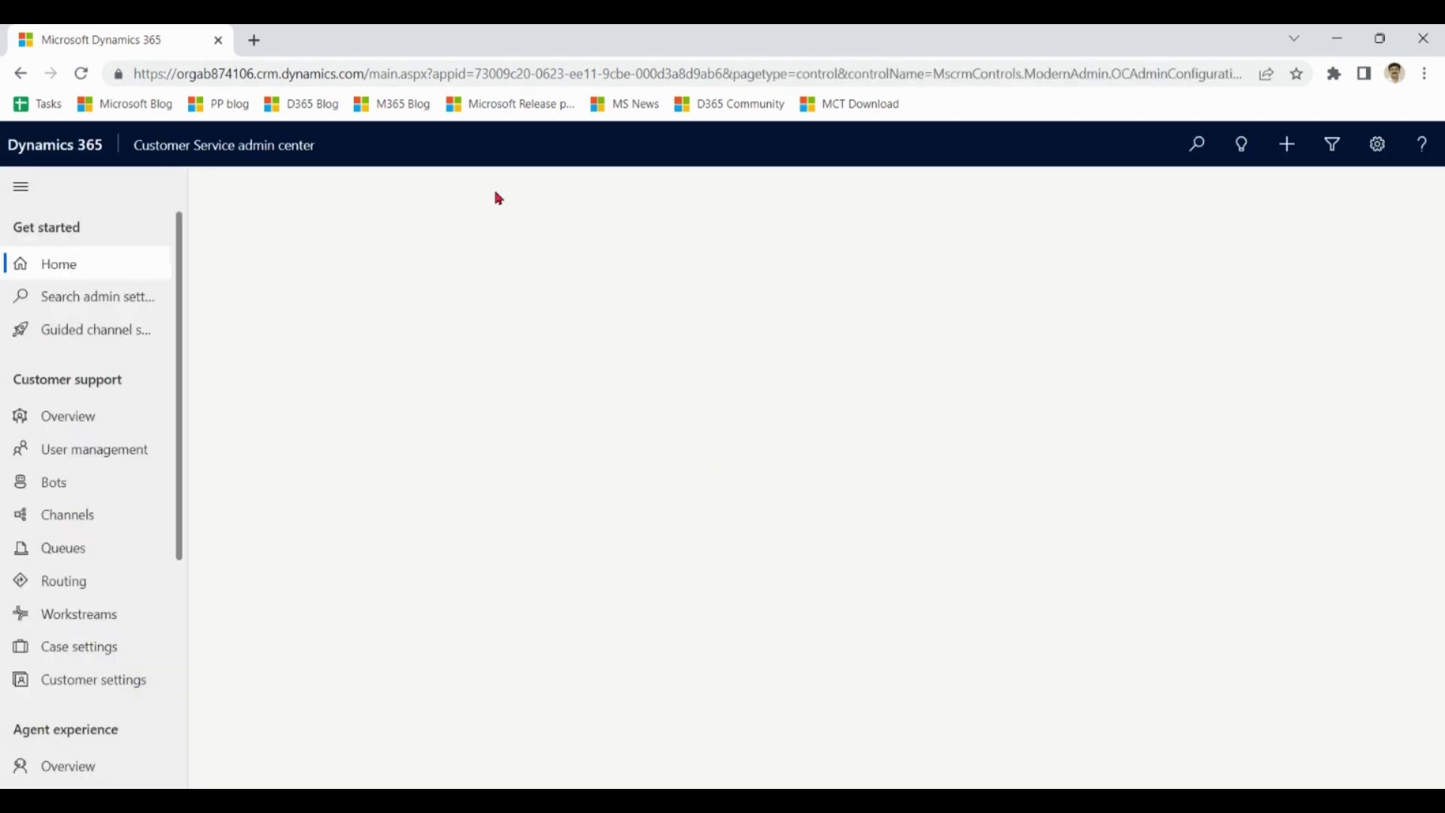
{"action": "left_click_drag", "start_coordinate": [181, 411], "coordinate": [183, 584]}
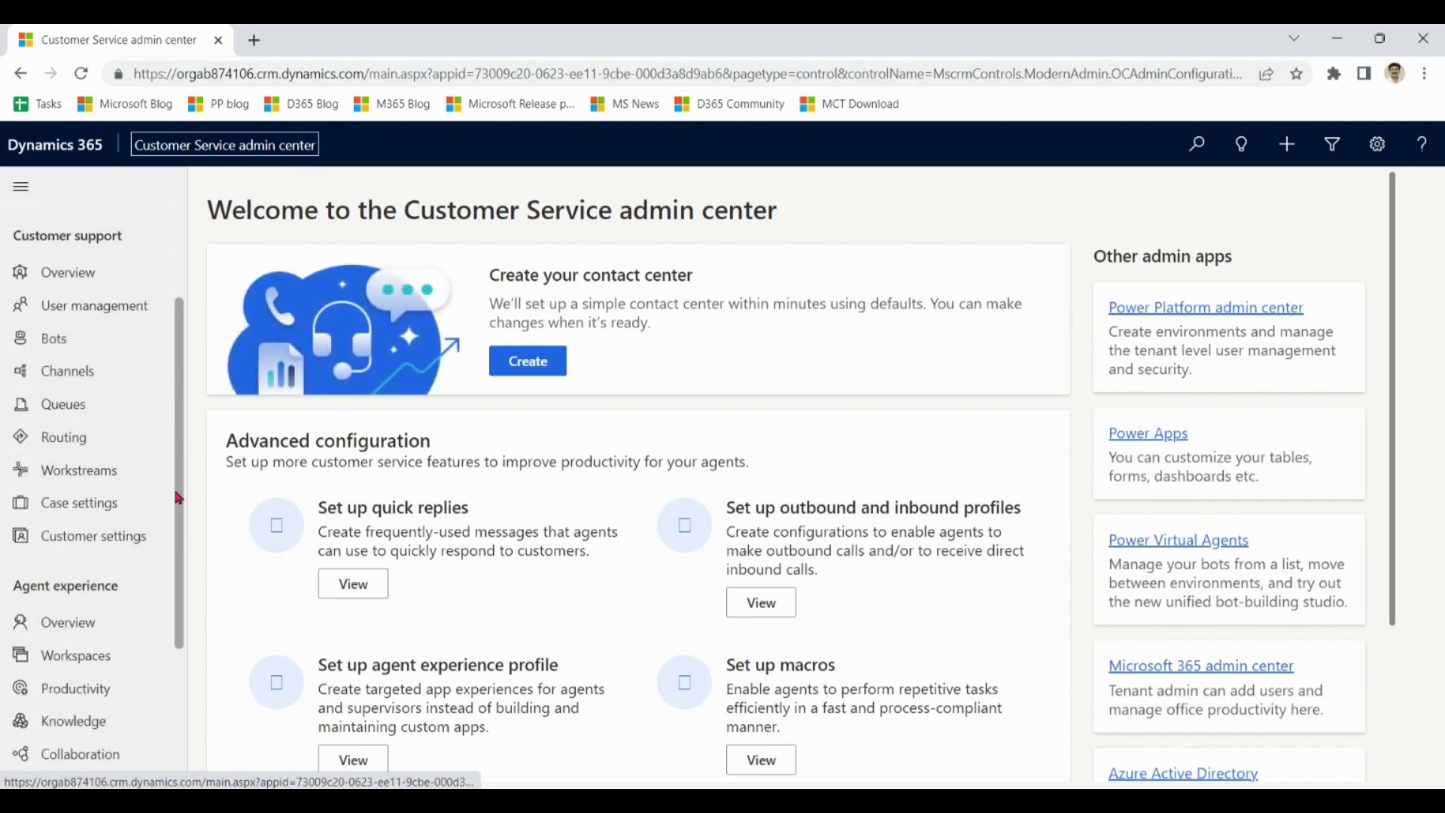
{"action": "left_click", "coordinate": [101, 552]}
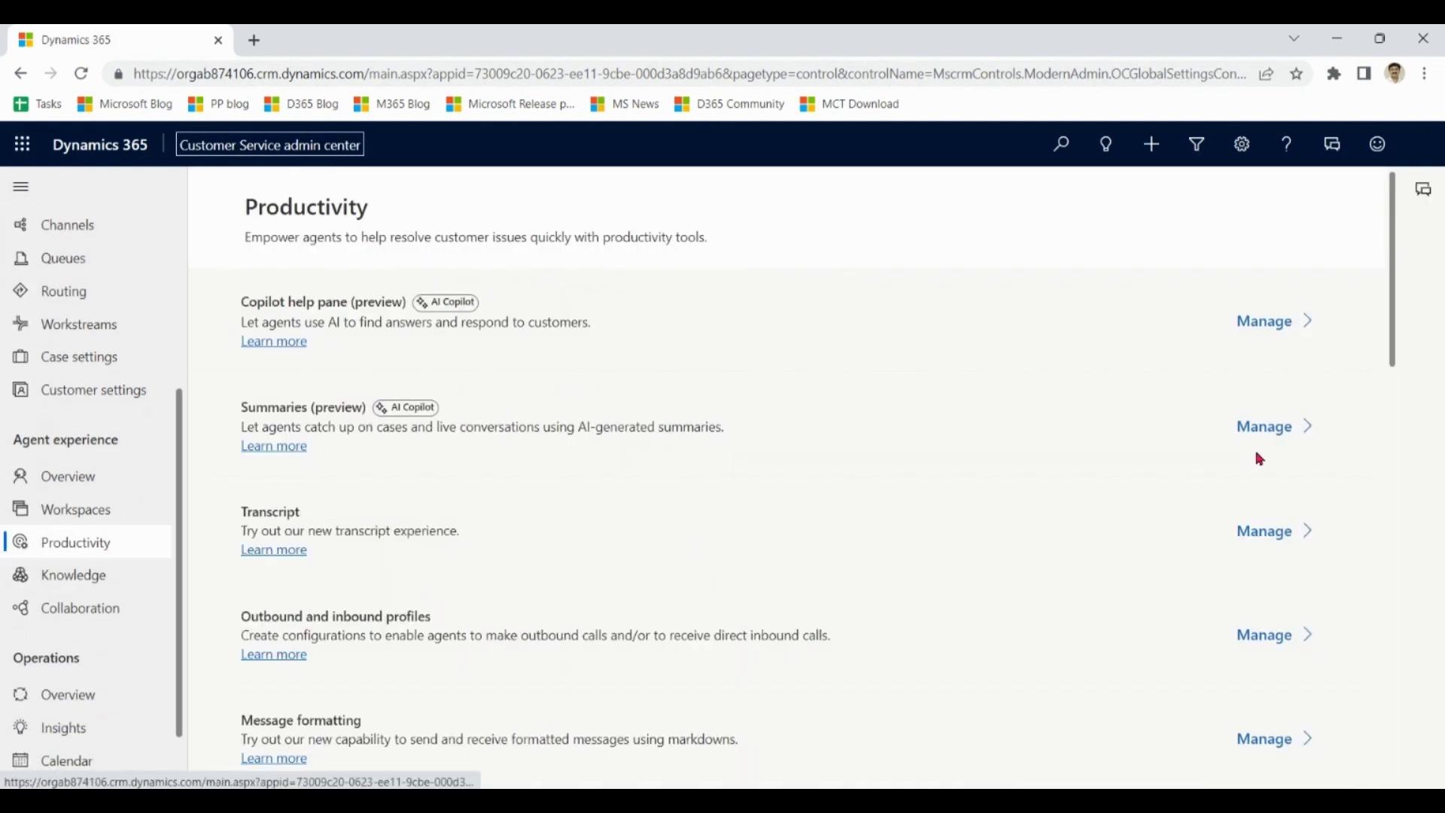
- Enable live conversation summaries on join, at conversation end with case creation, and on demand
{"action": "left_click", "coordinate": [1266, 442]}
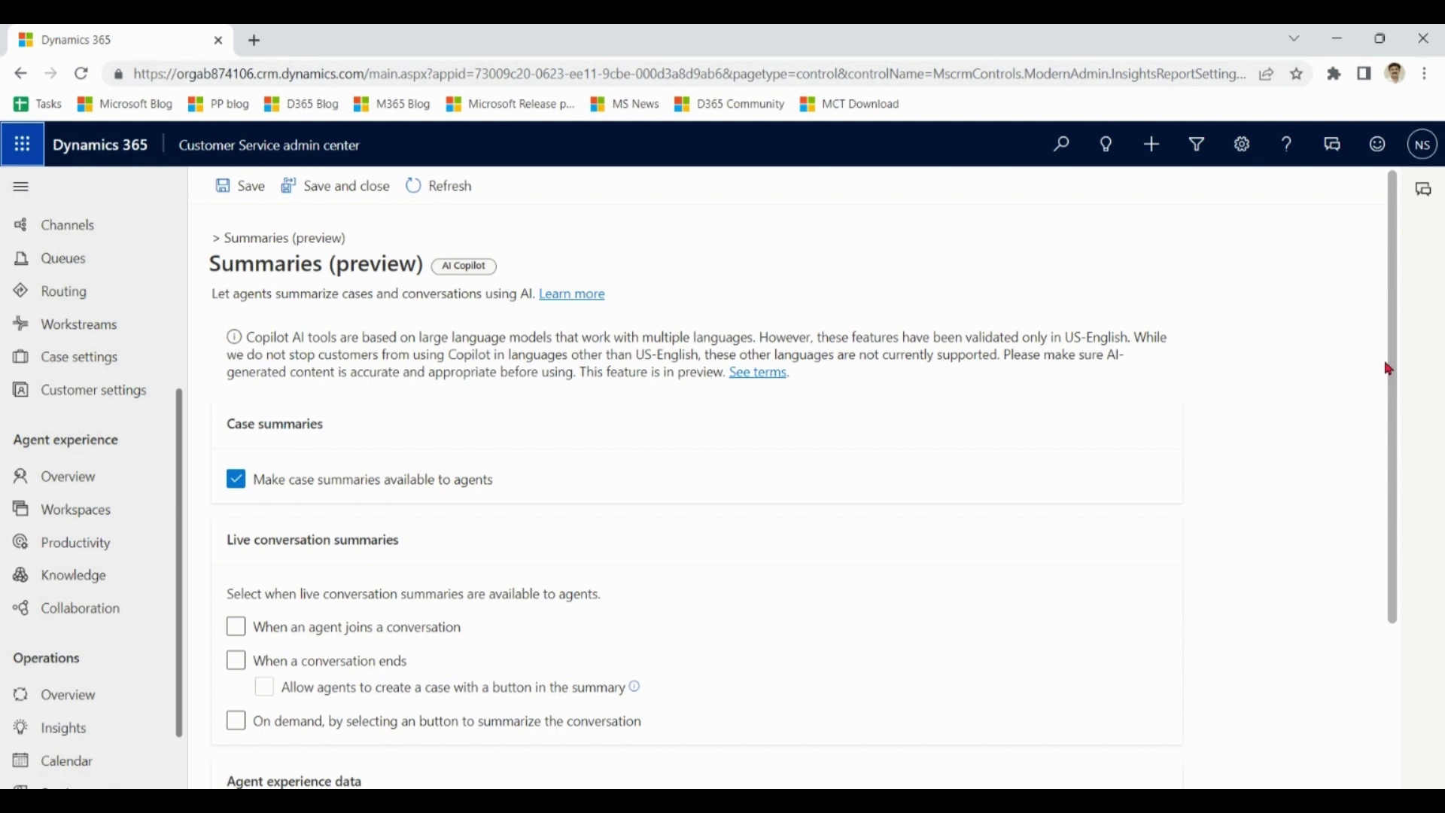
{"action": "left_click_drag", "start_coordinate": [1392, 334], "coordinate": [1409, 504]}
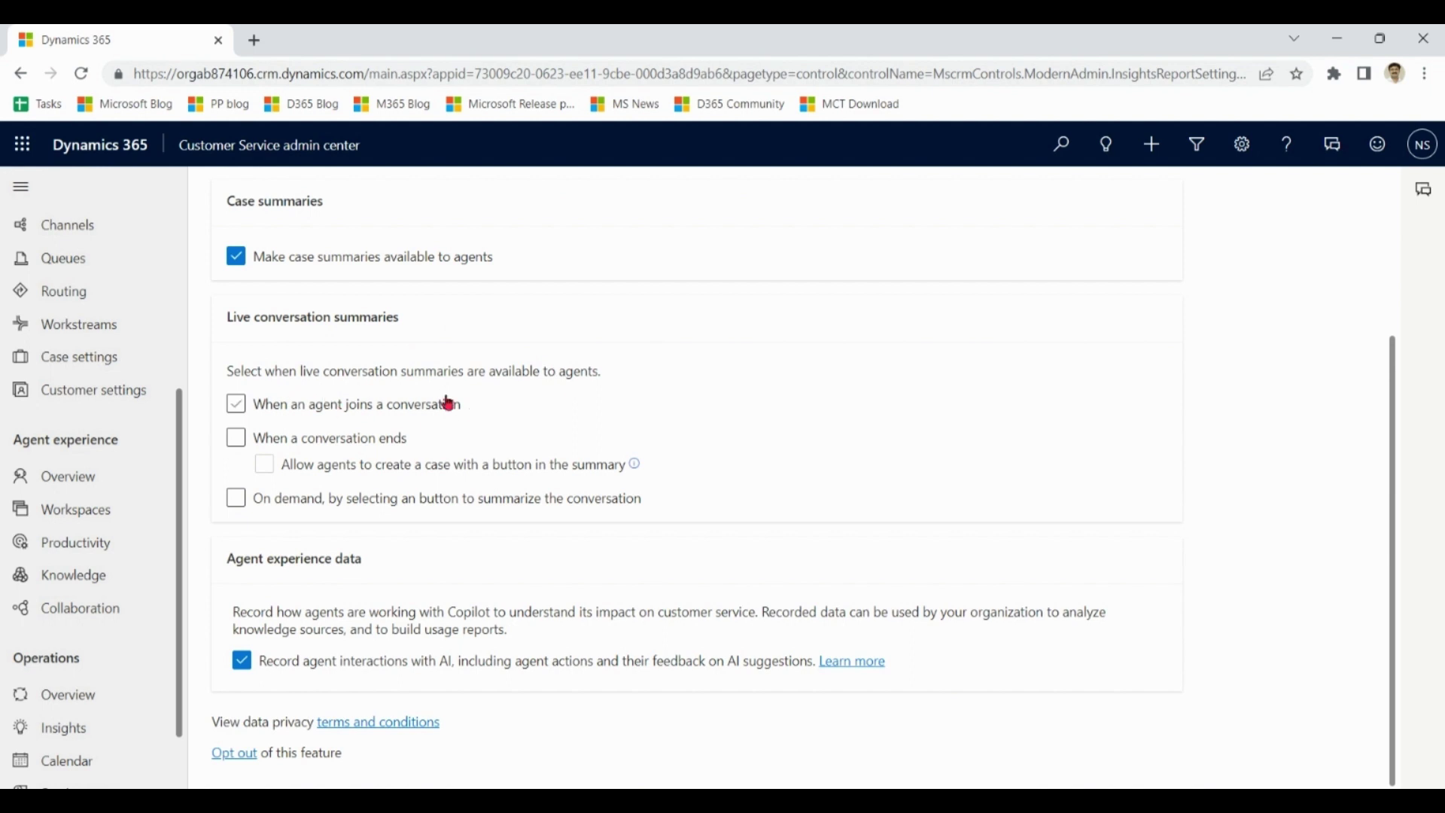
{"action": "left_click", "coordinate": [328, 414]}
{"action": "left_click", "coordinate": [237, 443]}
{"action": "left_click", "coordinate": [237, 504]}
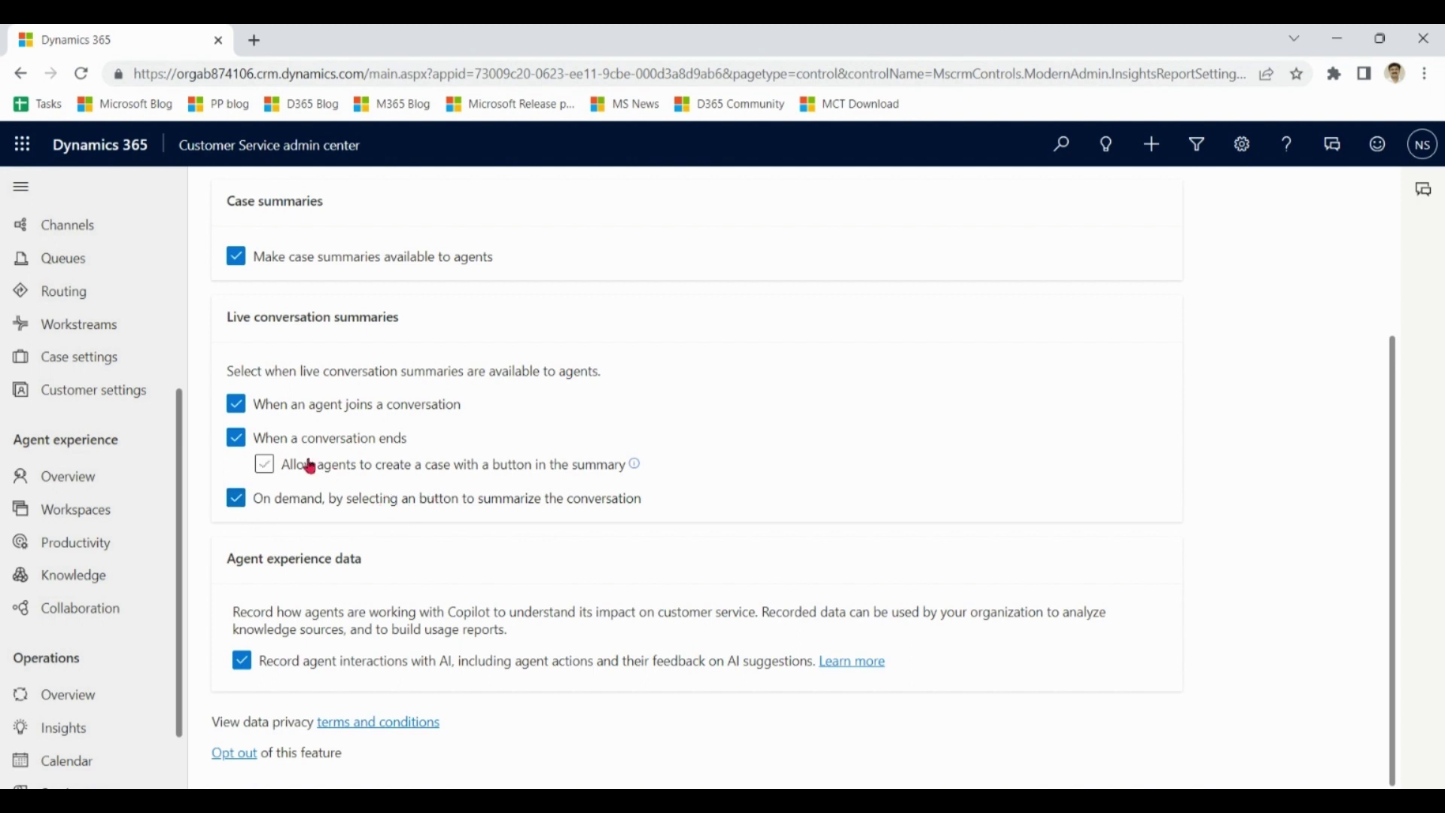
{"action": "left_click", "coordinate": [265, 464]}
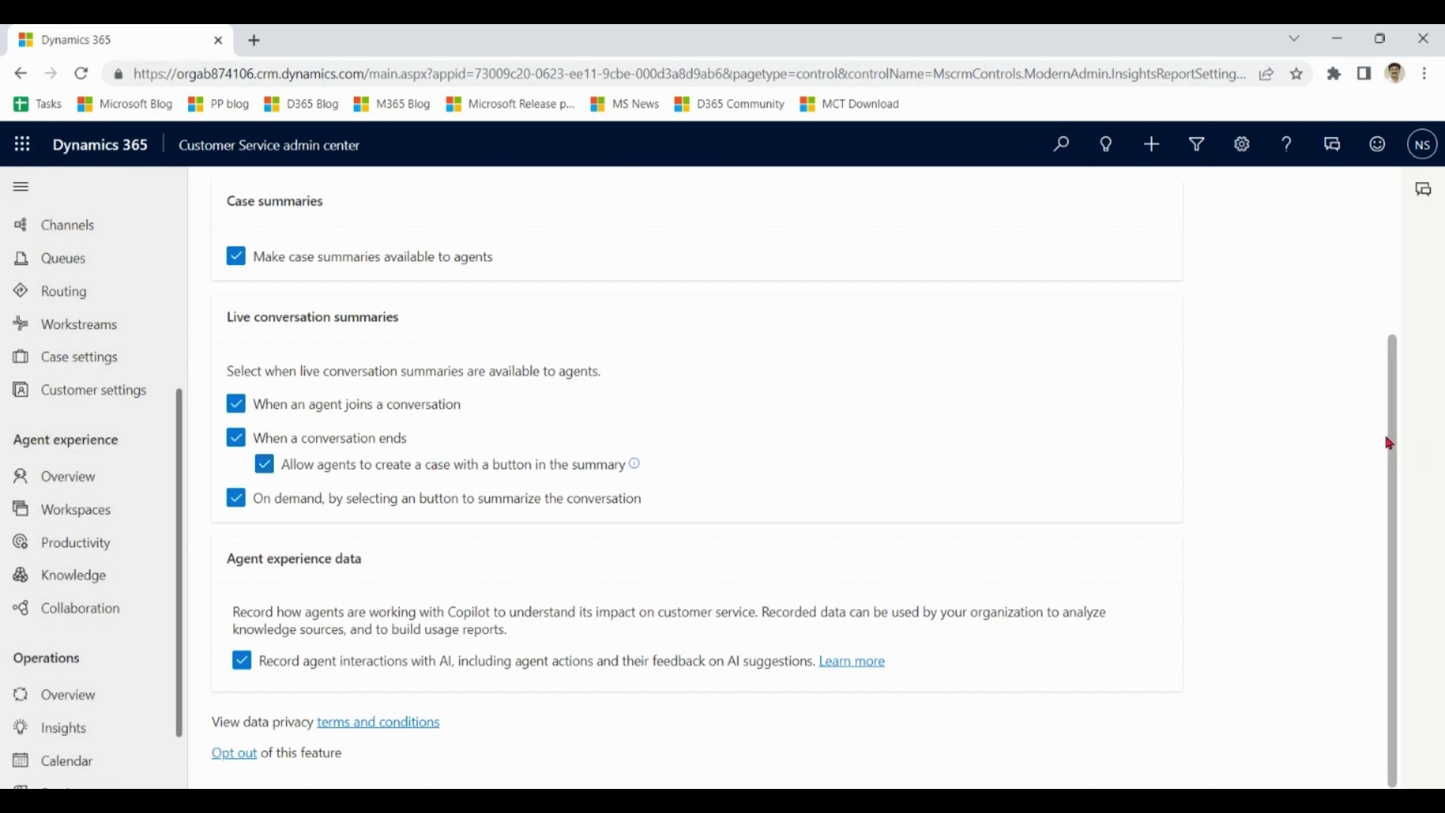
{"action": "left_click_drag", "start_coordinate": [1389, 443], "coordinate": [1377, 268]}
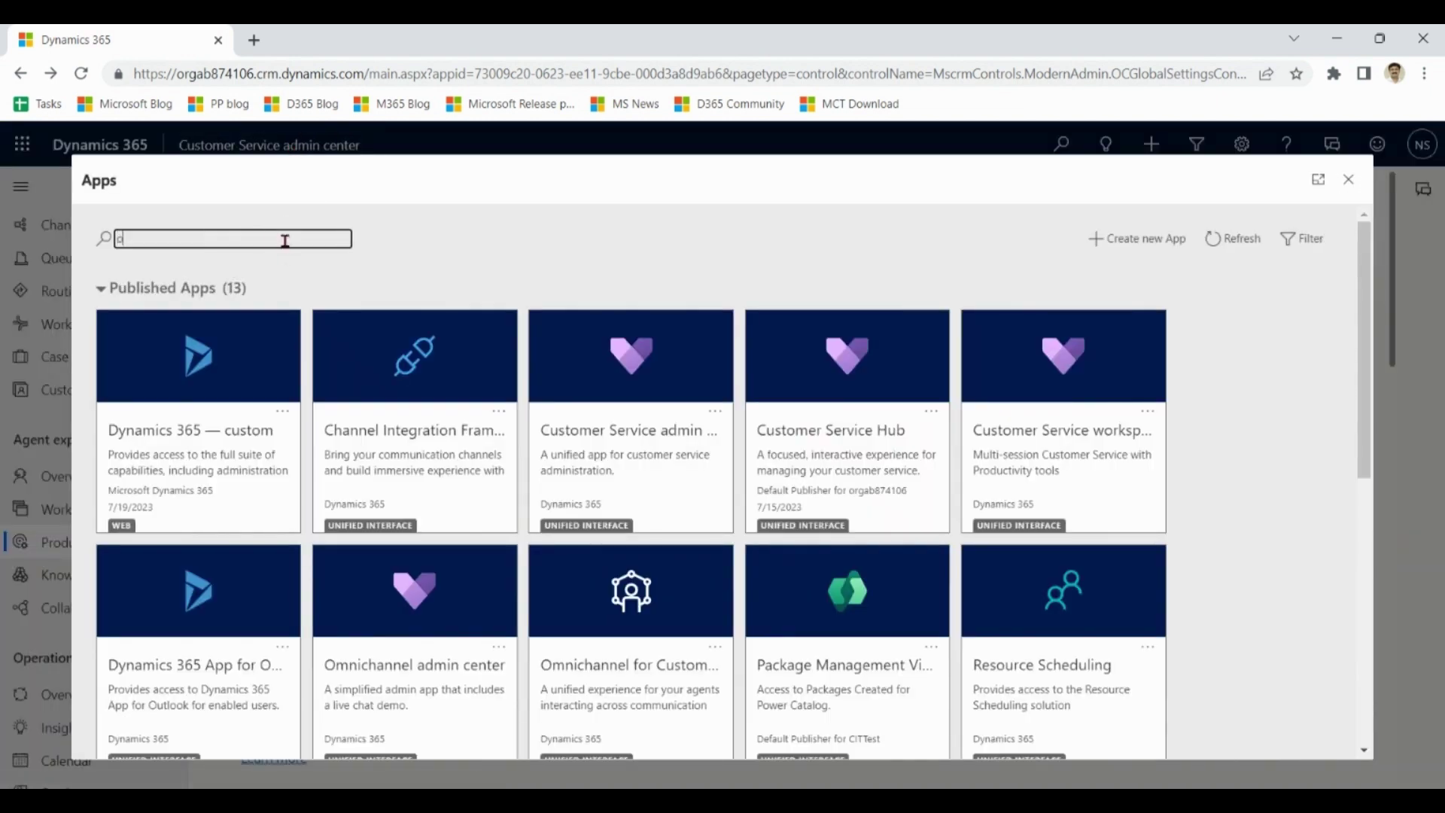
- Search 'omni' in the Apps dialog and launch Omnichannel admin center
{"action": "type", "text": "omnic"}
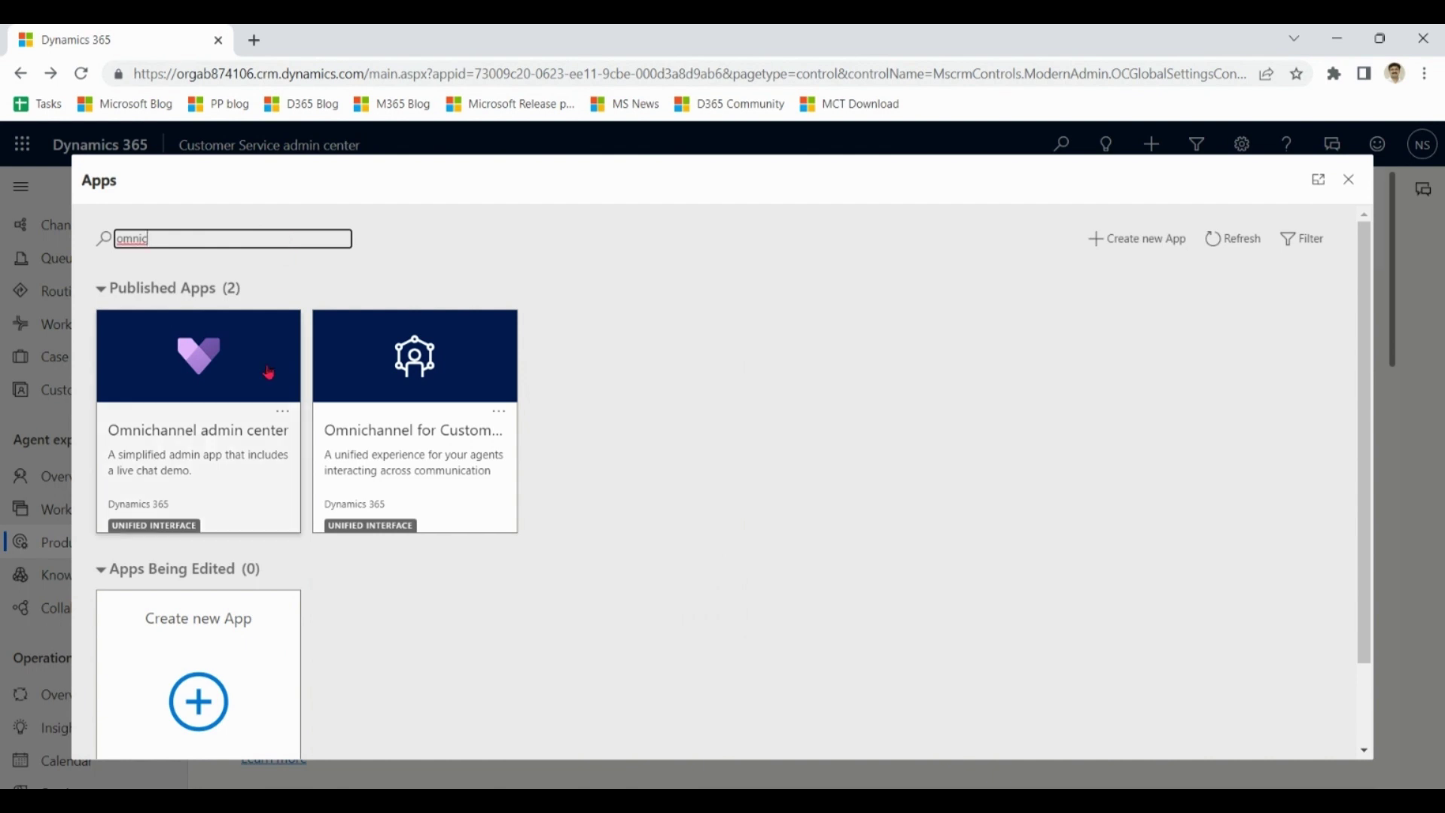
{"action": "left_click", "coordinate": [258, 447]}
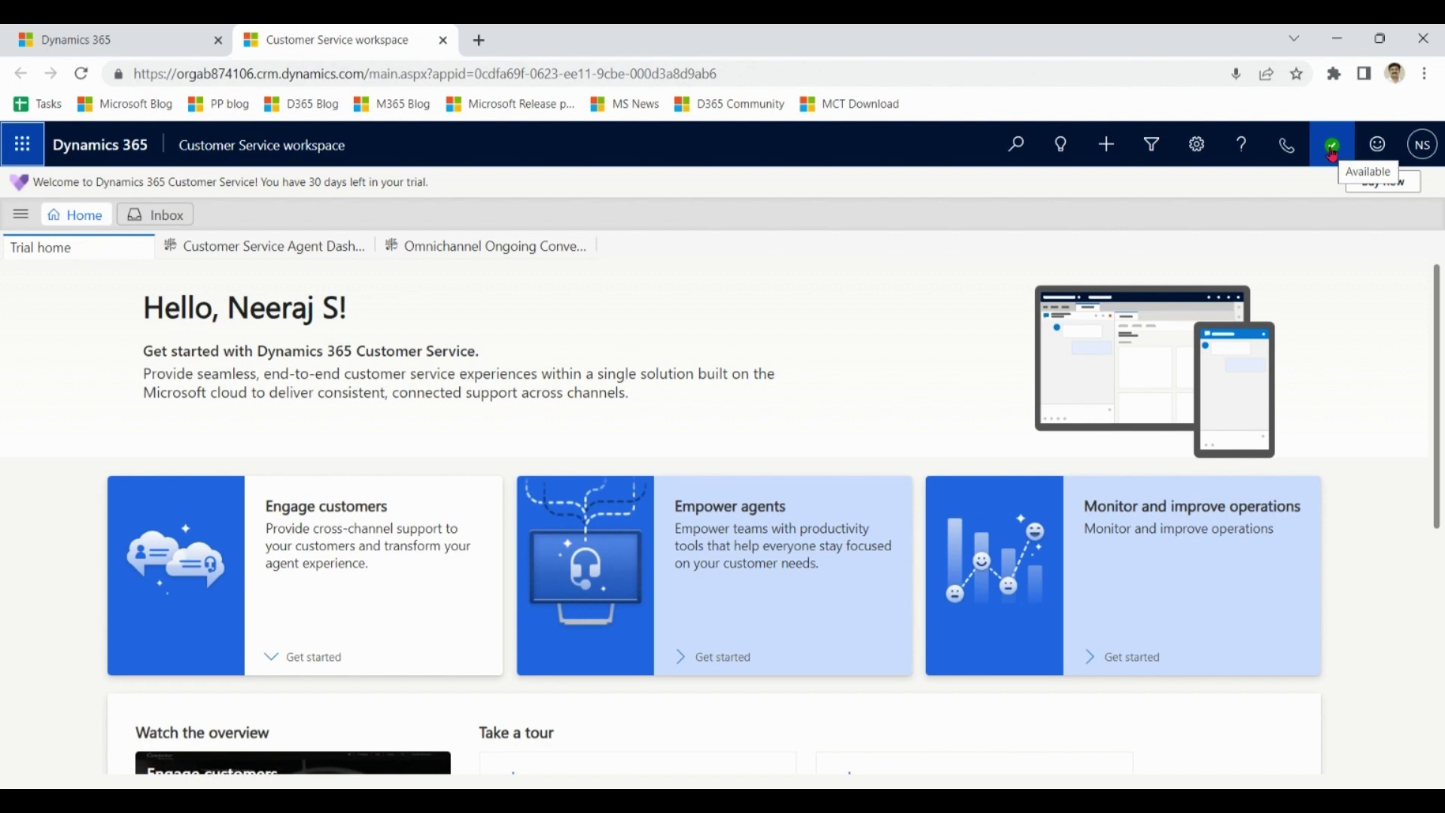
- Send 'hi sir' from the demo chat widget and accept the chat in the agent workspace
{"action": "left_click", "coordinate": [102, 34]}
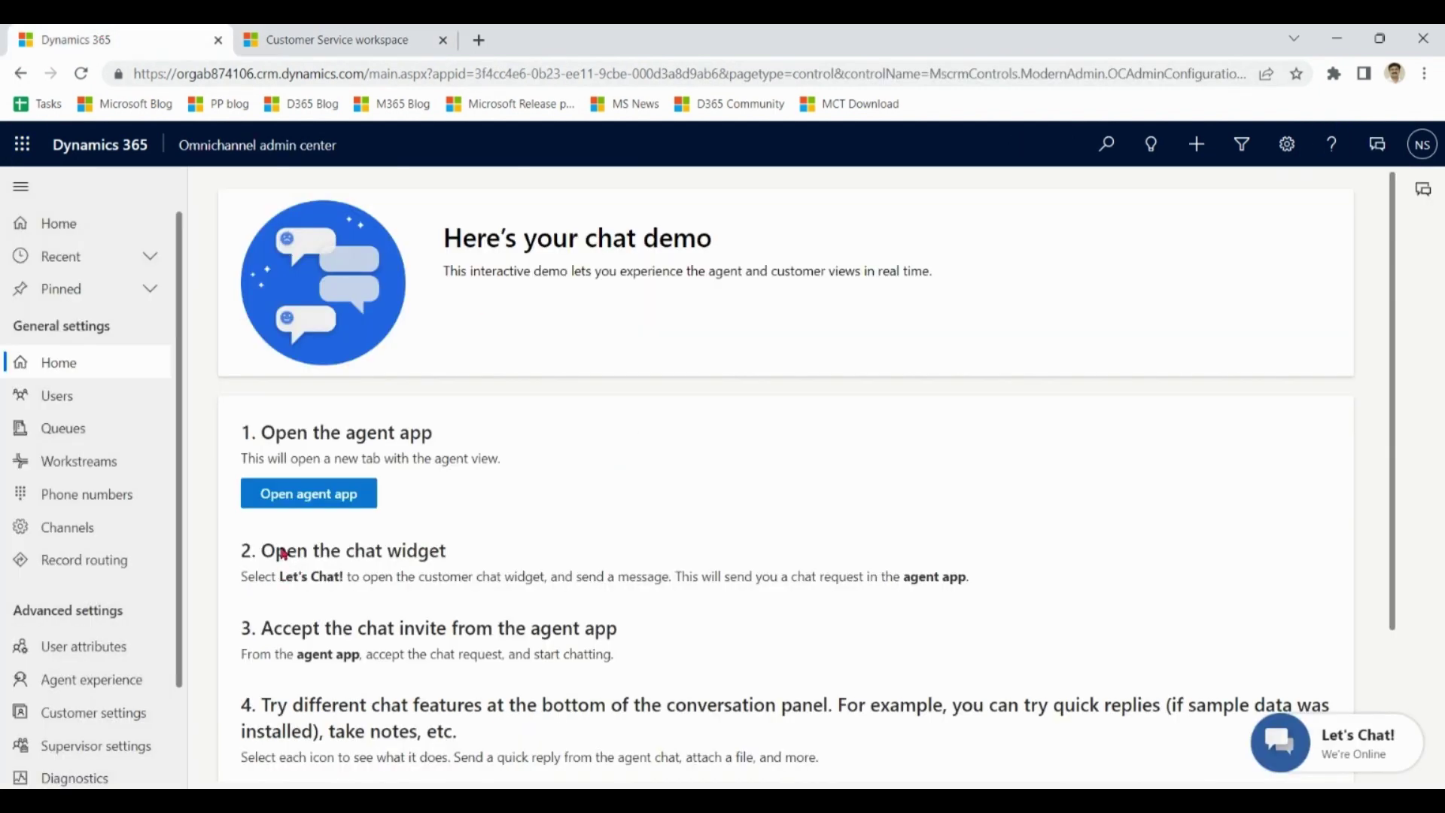
{"action": "left_click", "coordinate": [1355, 742]}
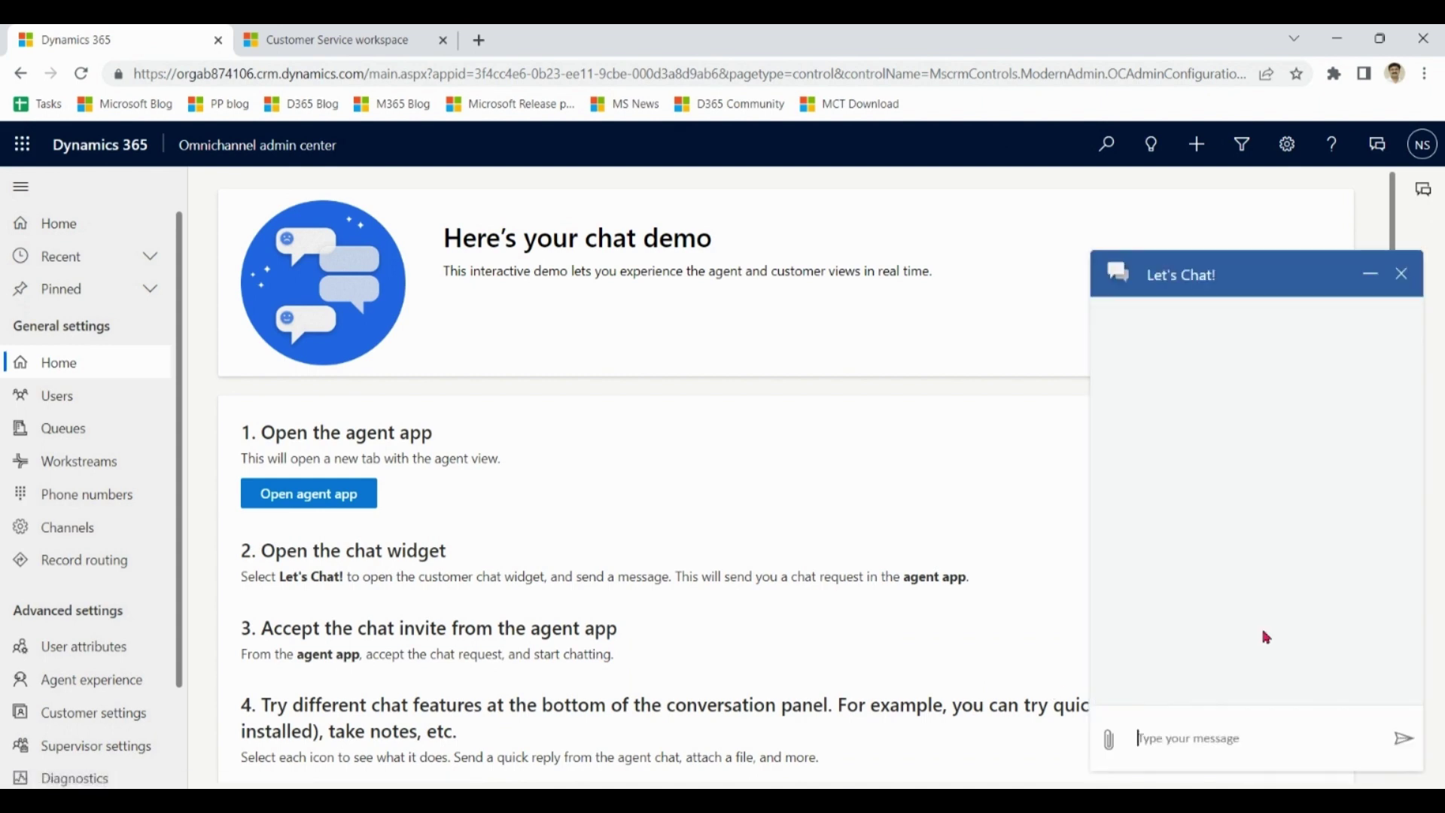
{"action": "type", "text": "hi sir"}
{"action": "key", "text": "Return"}
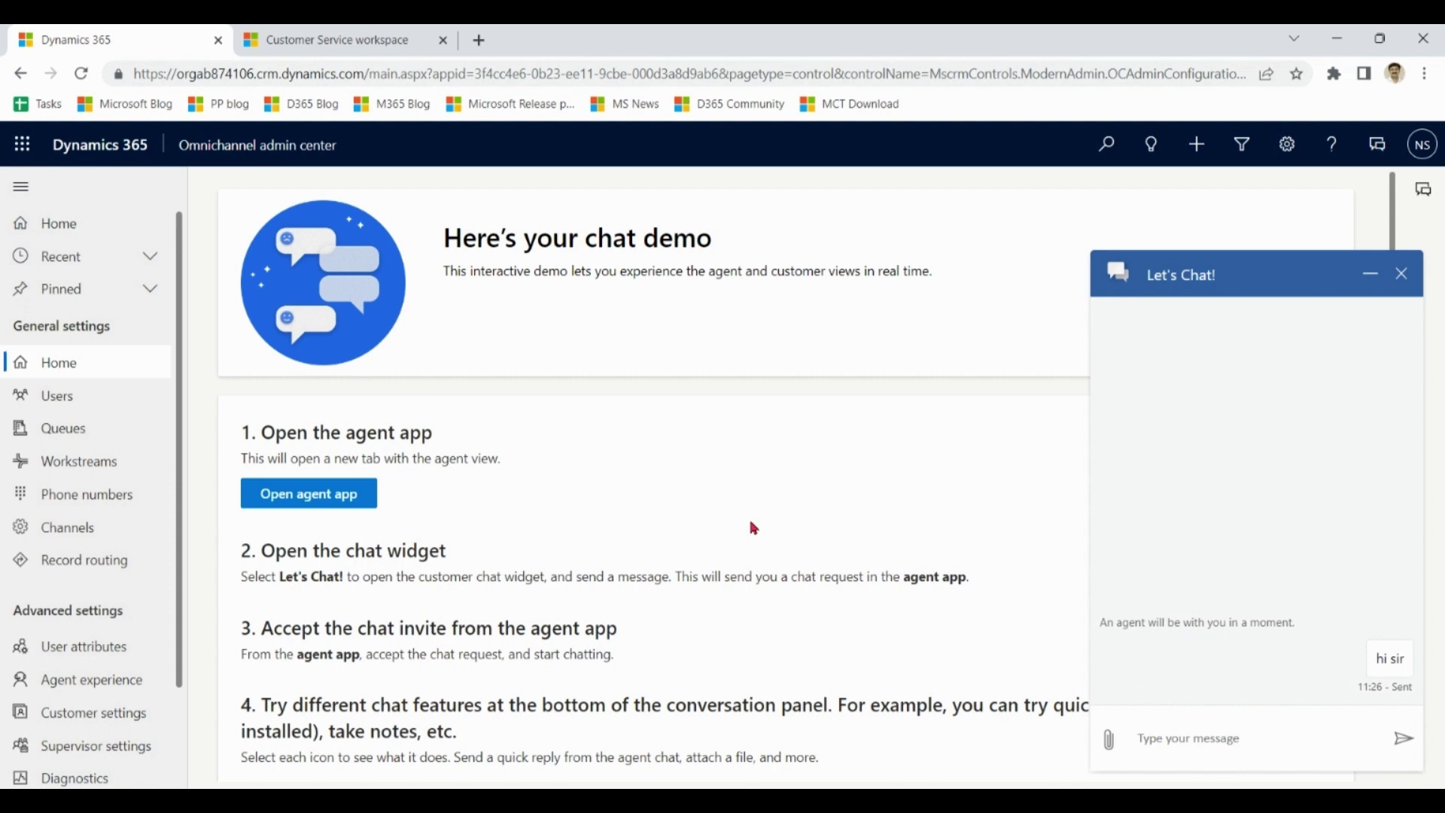
{"action": "left_click", "coordinate": [376, 42]}
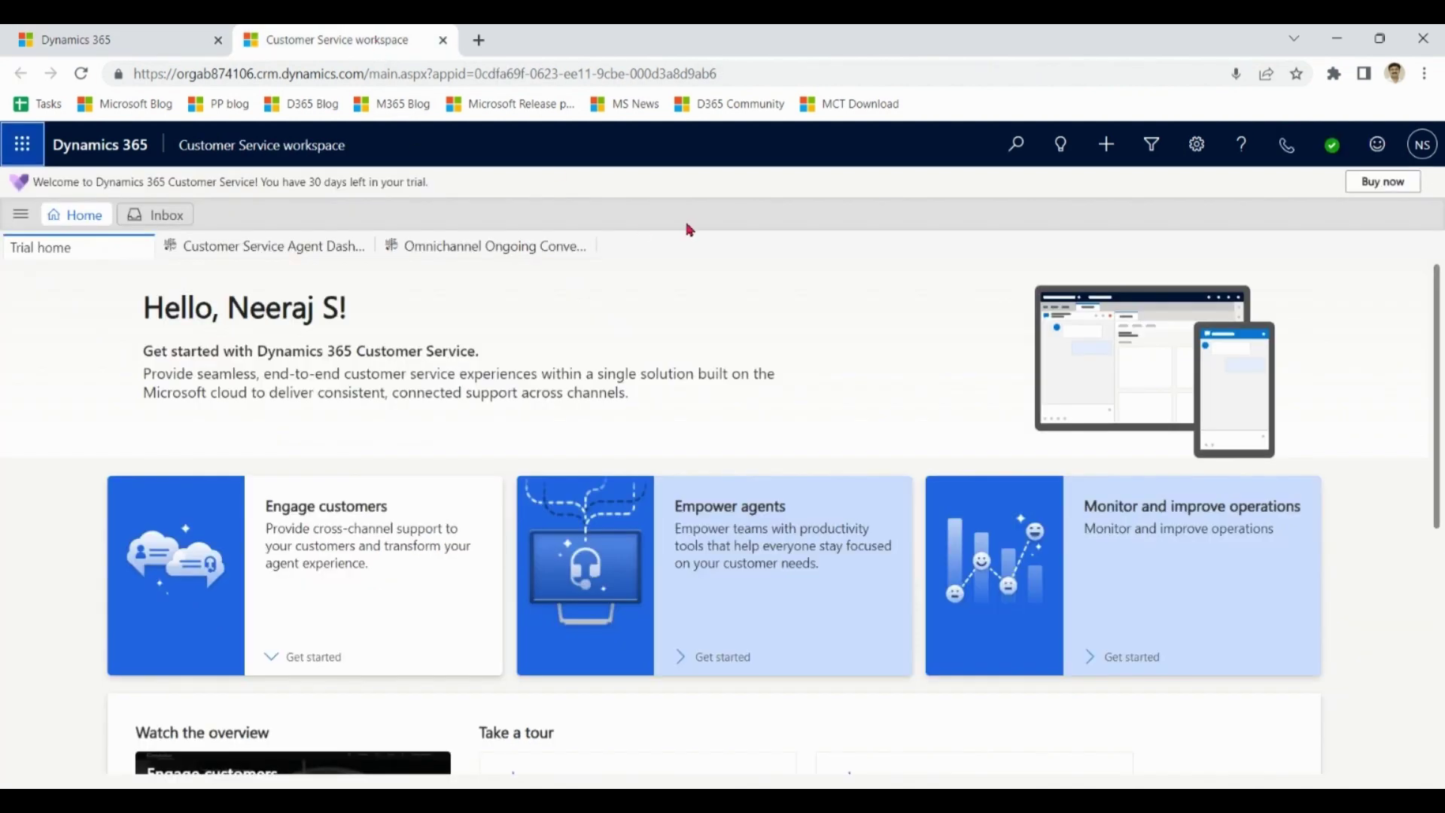
{"action": "left_click", "coordinate": [1249, 302]}
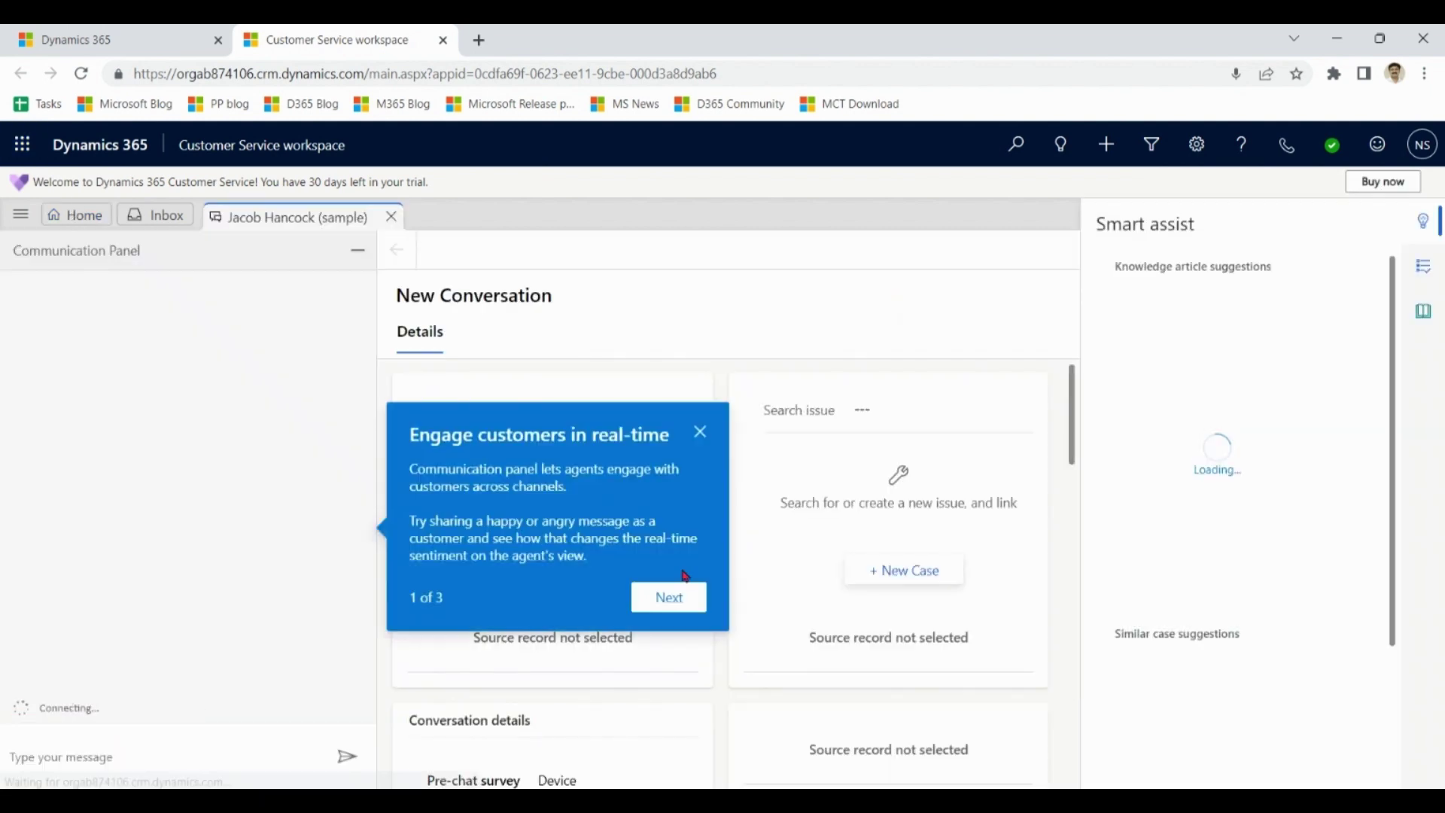
- Dismiss the engagement tip and send the agent's opening question about the case status
{"action": "left_click", "coordinate": [700, 432]}
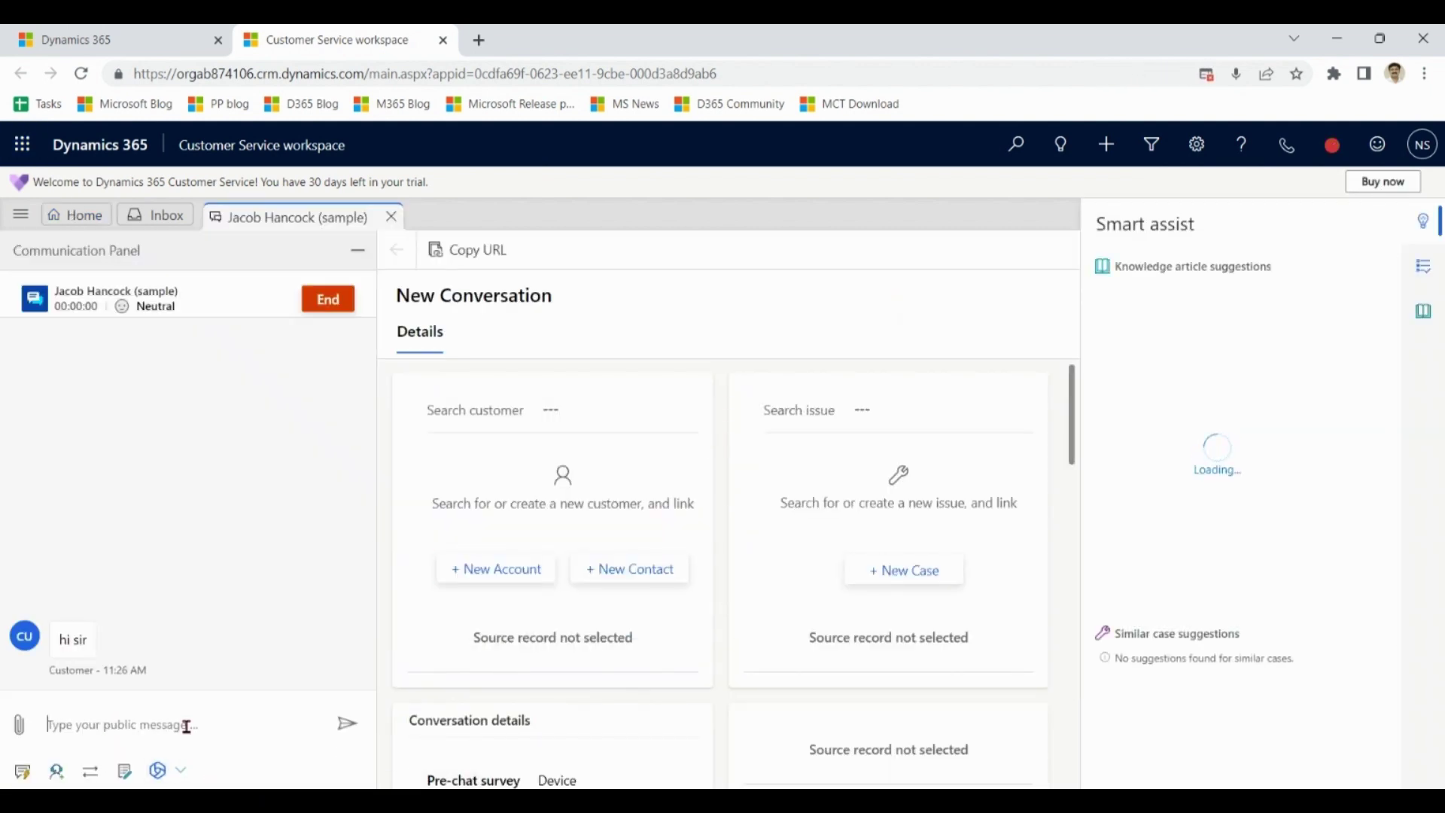
{"action": "type", "text": "wha"}
{"action": "key", "text": "BackSpace"}
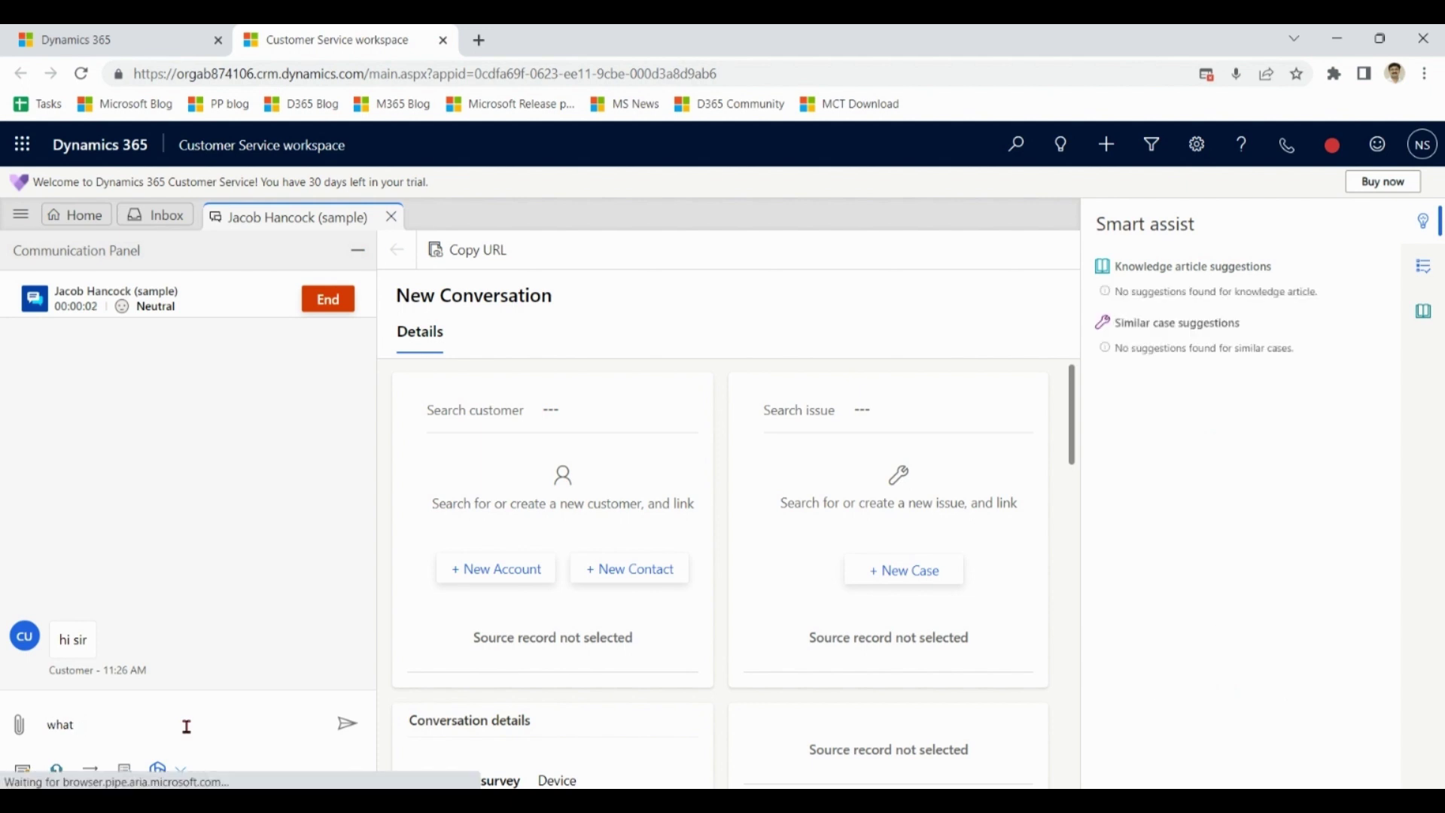
{"action": "type", "text": "u"}
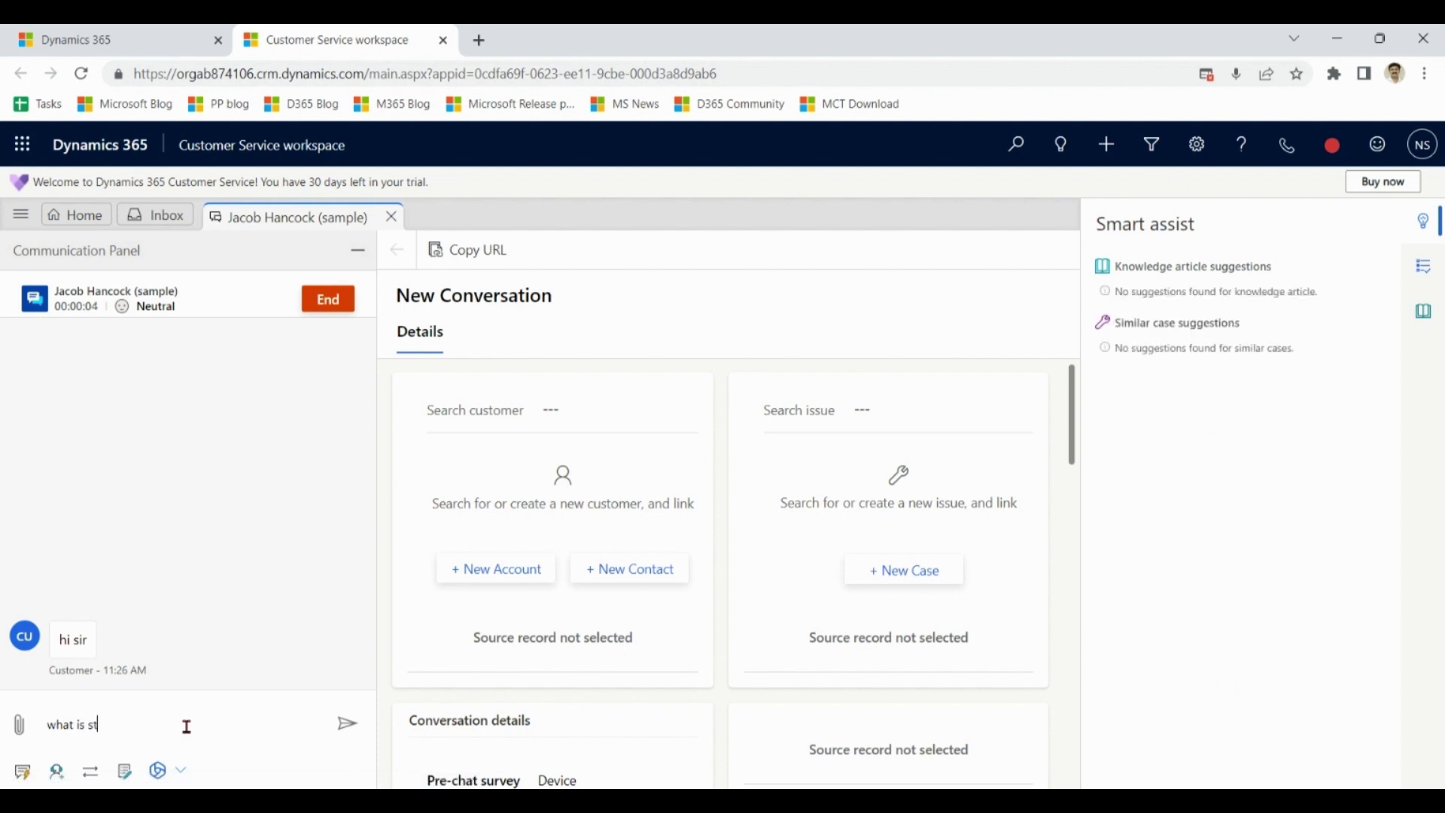
{"action": "type", "text": "rus"}
{"action": "key", "text": "BackSpace"}
{"action": "key", "text": "BackSpace"}
{"action": "key", "text": "BackSpace"}
{"action": "type", "text": "s o"}
{"action": "key", "text": "Return"}
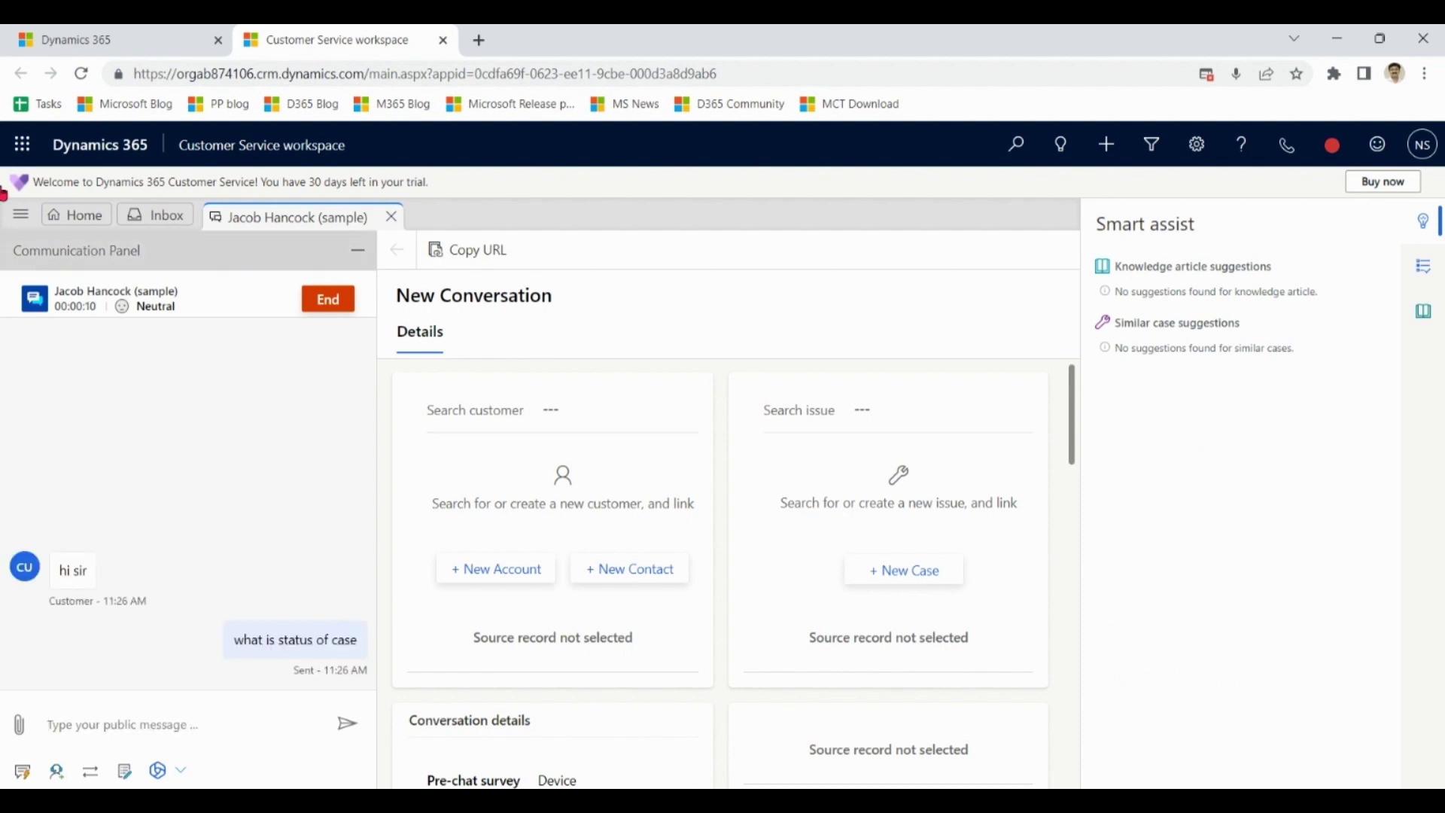
- Exchange 'going on', 'why delay' and 'some issues in stock' between customer and agent
{"action": "left_click", "coordinate": [92, 37]}
{"action": "type", "text": "going on"}
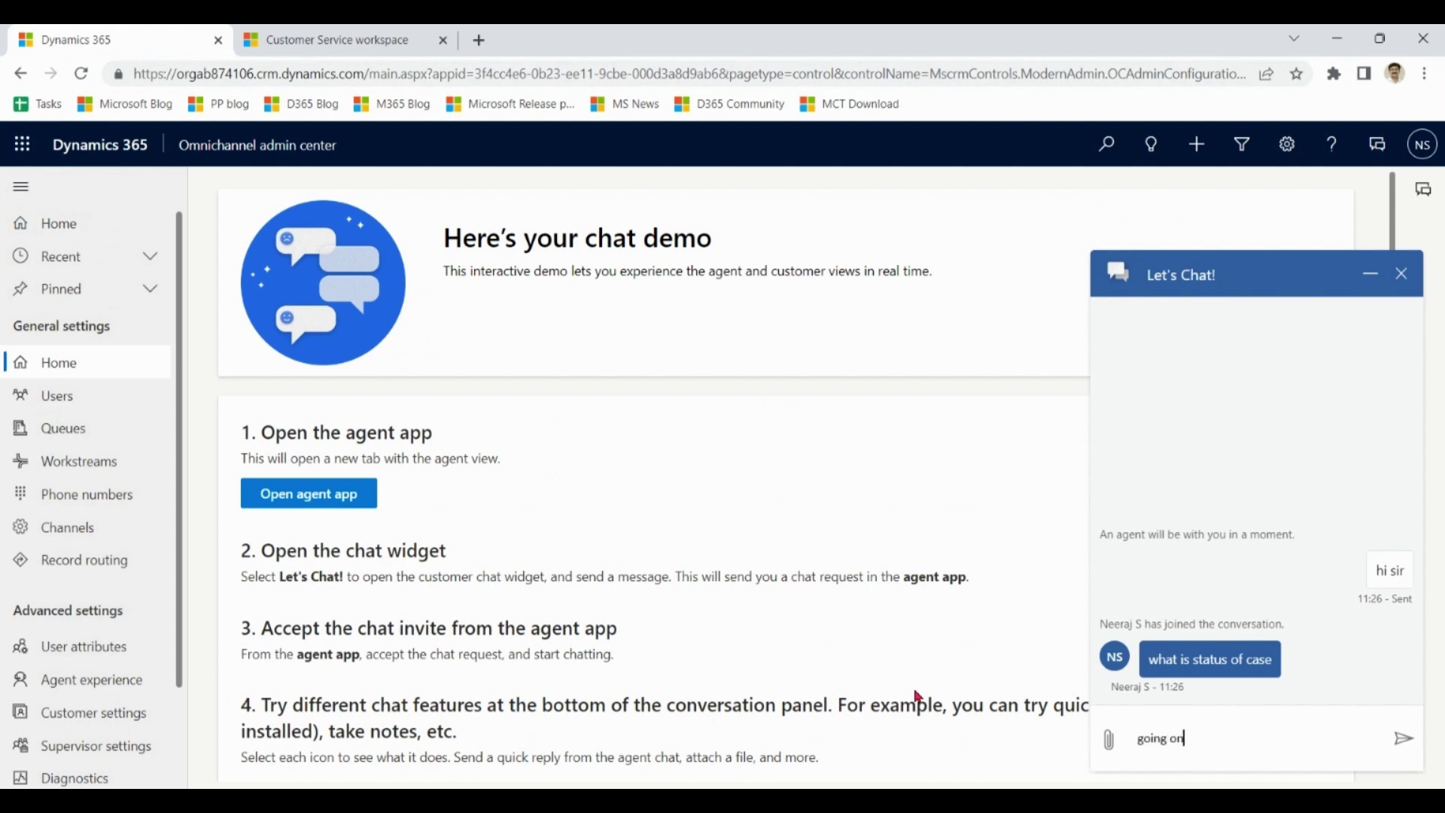
{"action": "key", "text": "Return"}
{"action": "left_click", "coordinate": [331, 39]}
{"action": "type", "text": "why de"}
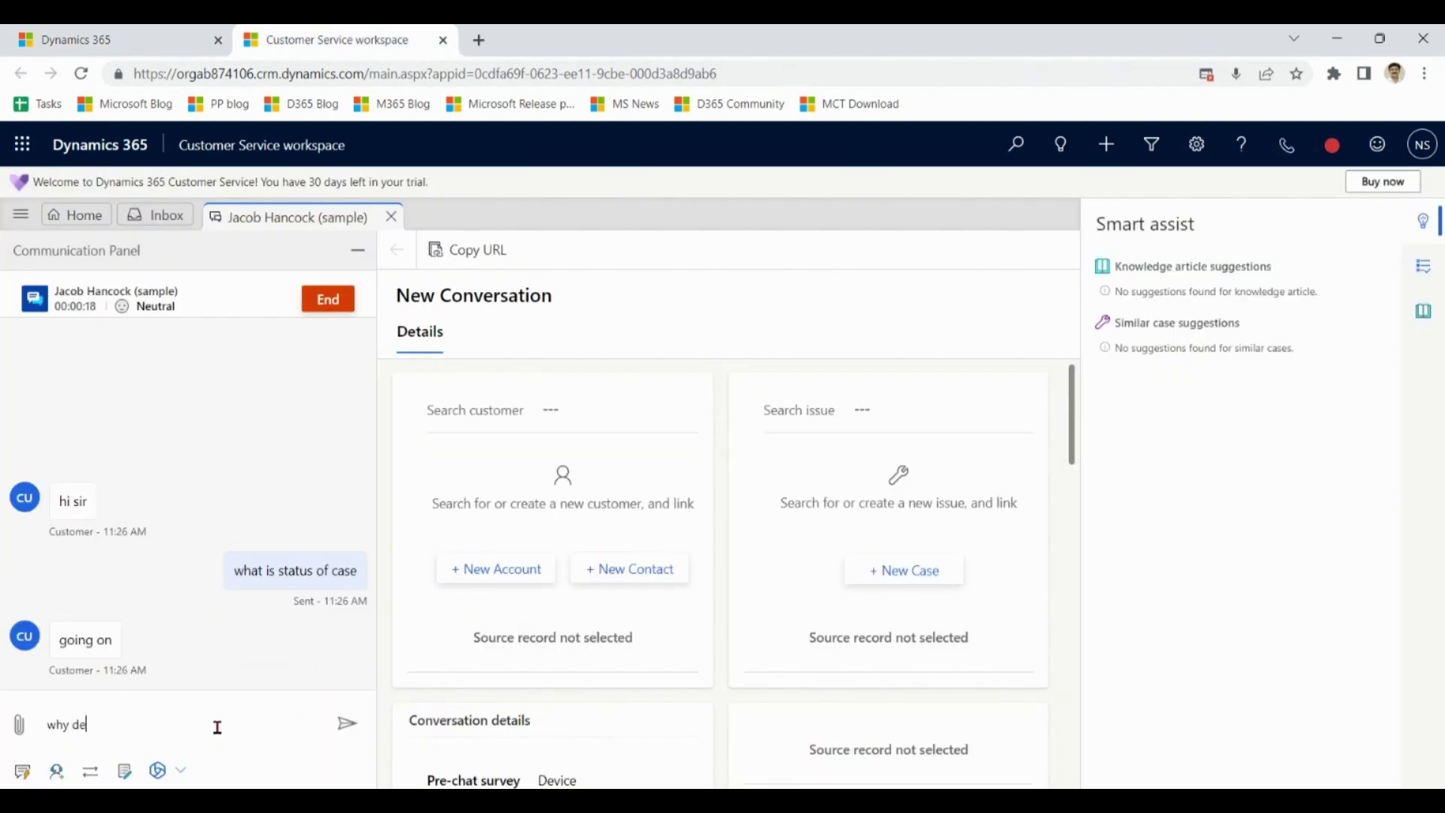
{"action": "type", "text": "lay"}
{"action": "key", "text": "Return"}
{"action": "key", "text": "ctrl+shift+Tab"}
{"action": "type", "text": "so"}
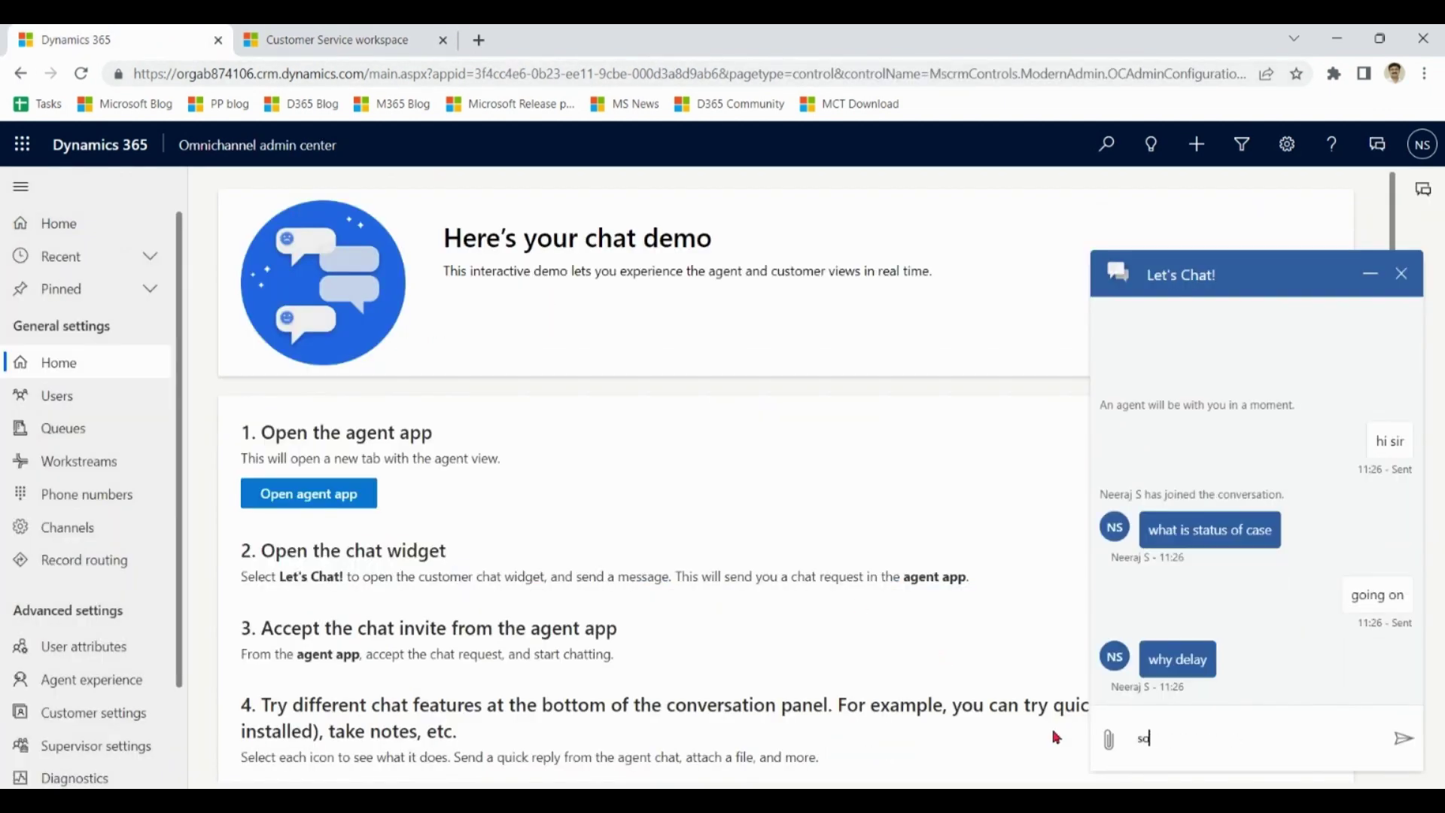
{"action": "type", "text": "me issues in stock"}
{"action": "key", "text": "Return"}
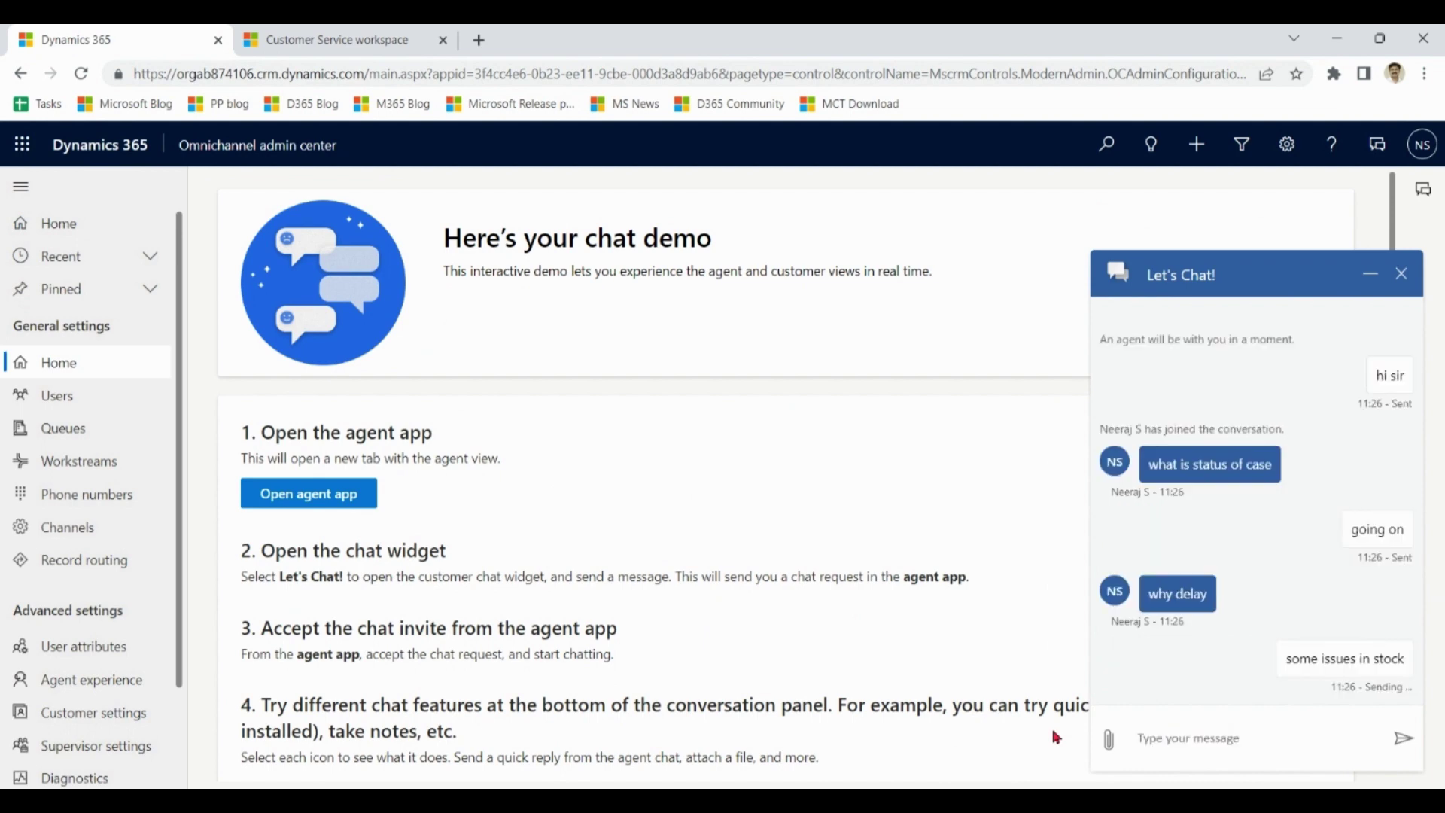
- Reply as the agent with 'not good' and 'get it done'
{"action": "key", "text": "ctrl+Tab"}
{"action": "left_click", "coordinate": [251, 725]}
{"action": "type", "text": "not good"}
{"action": "key", "text": "Return"}
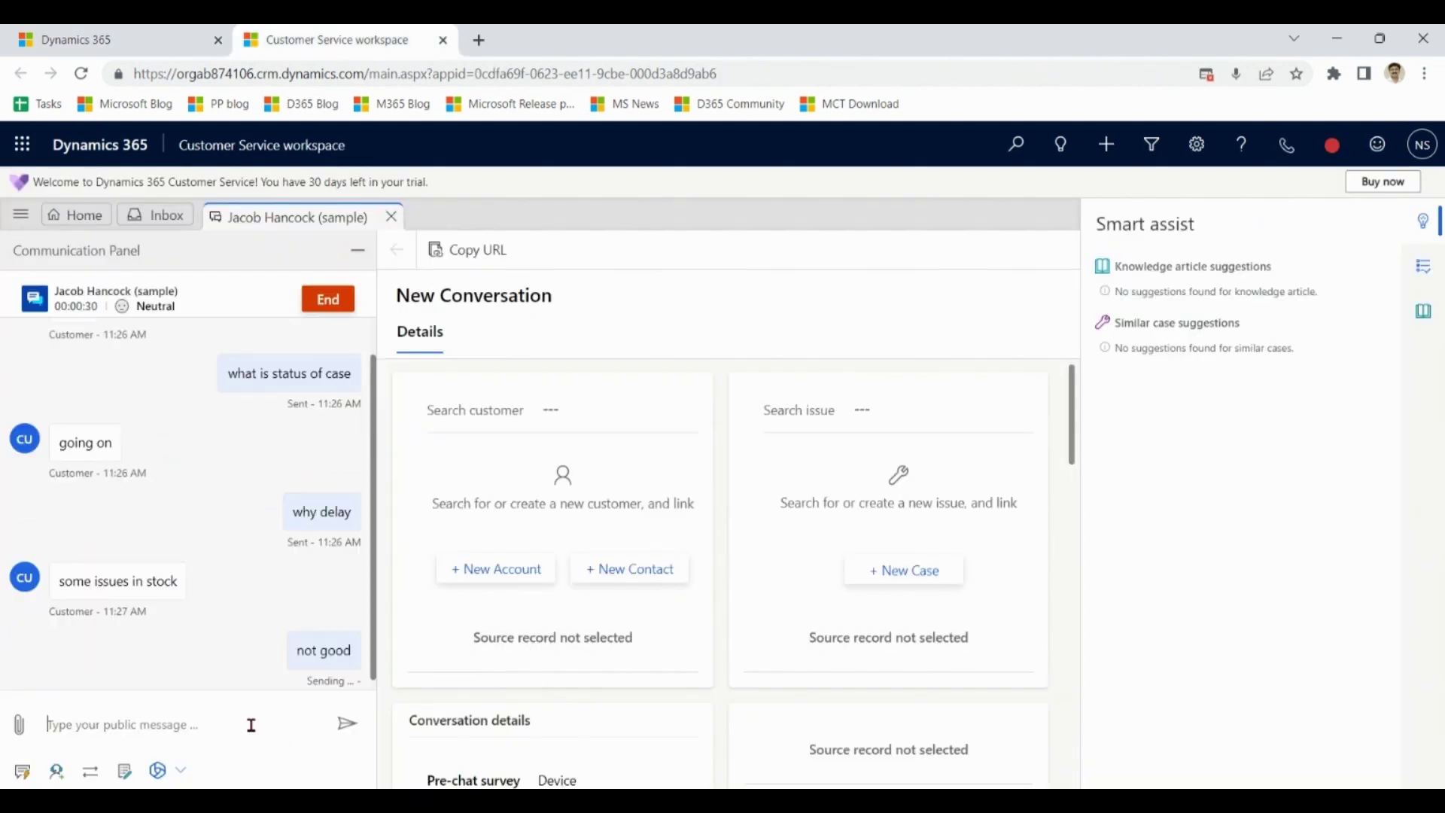
{"action": "type", "text": "get it done f"}
{"action": "key", "text": "Return"}
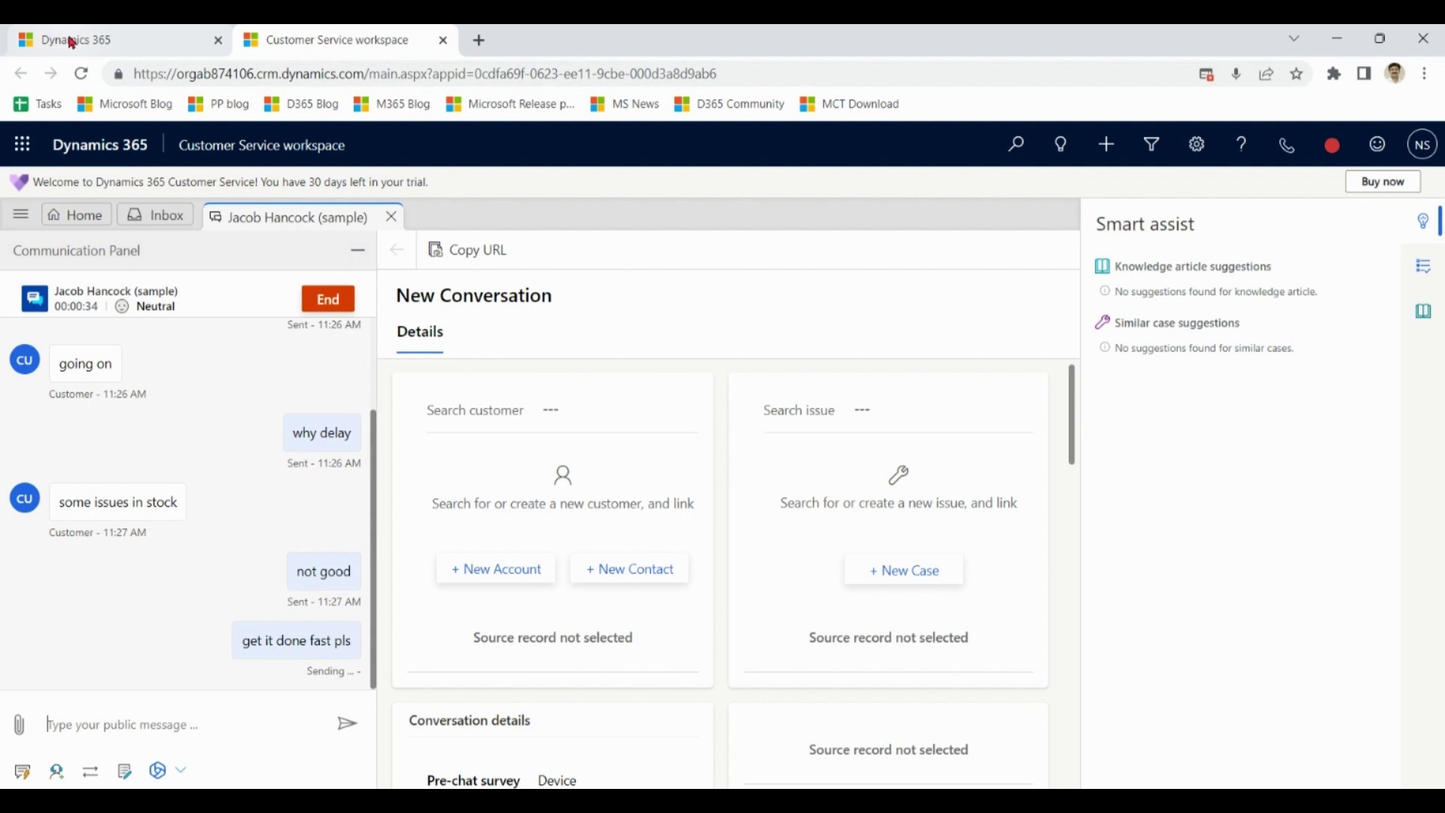
- Send the customer's spell-corrected message 'escalating to my senior' and return to the agent reply box
{"action": "key", "text": "ctrl+Tab"}
{"action": "type", "text": "escal"}
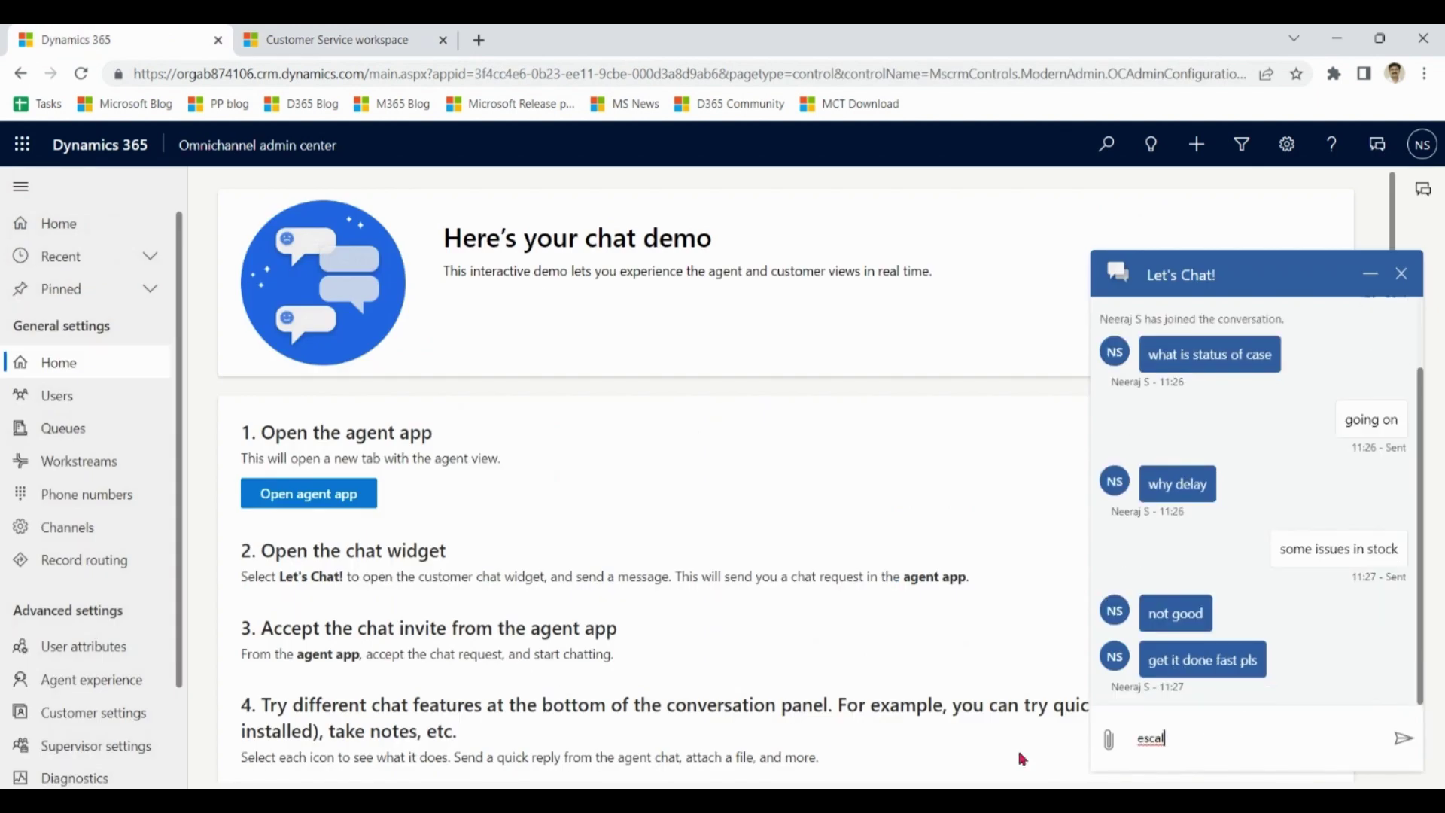
{"action": "type", "text": "ating to"}
{"action": "right_click", "coordinate": [1162, 737]}
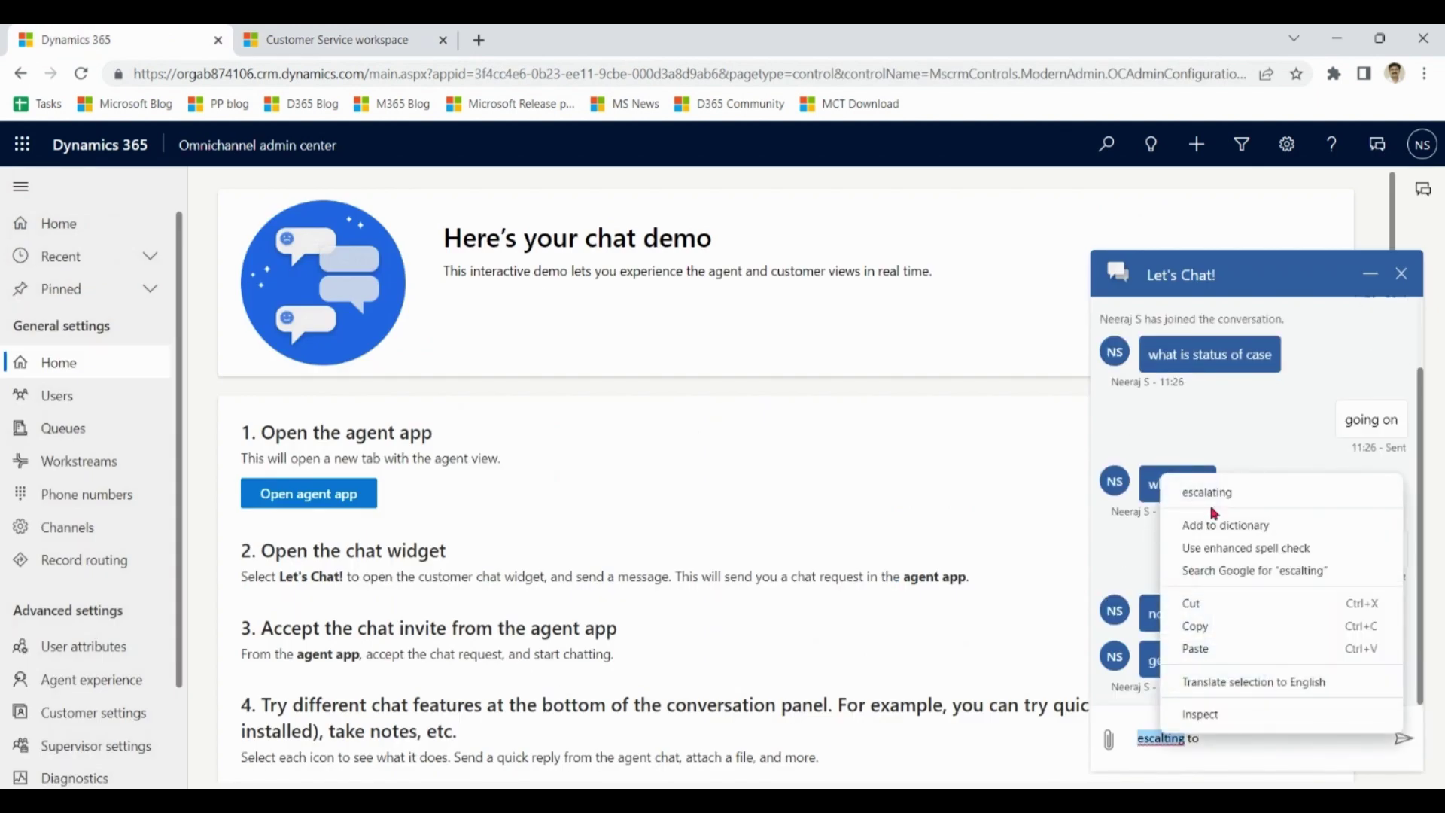
{"action": "left_click", "coordinate": [1204, 490]}
{"action": "left_click", "coordinate": [1229, 742]}
{"action": "type", "text": "my s"}
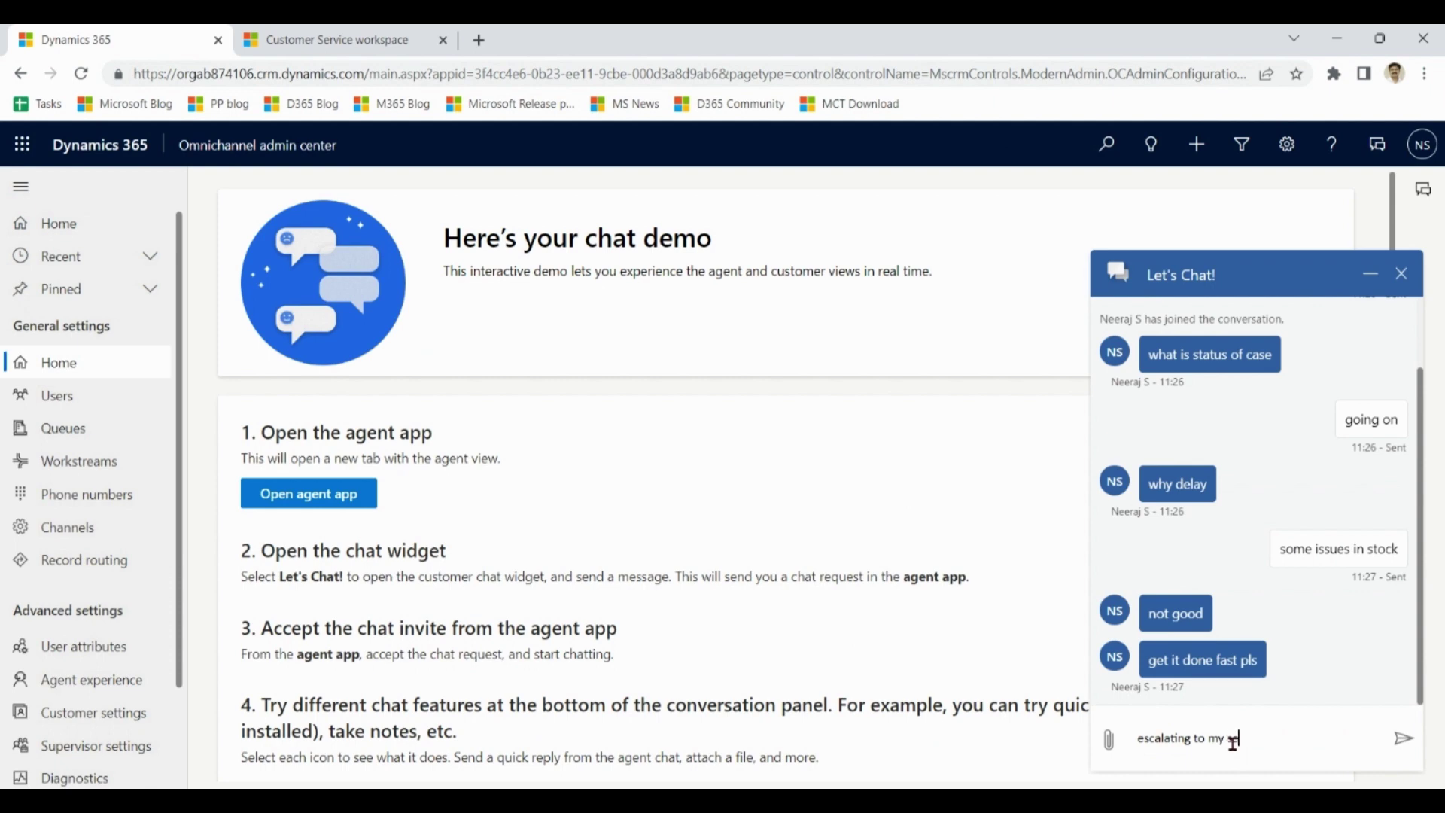
{"action": "type", "text": "enior"}
{"action": "key", "text": "Return"}
{"action": "key", "text": "ctrl+Tab"}
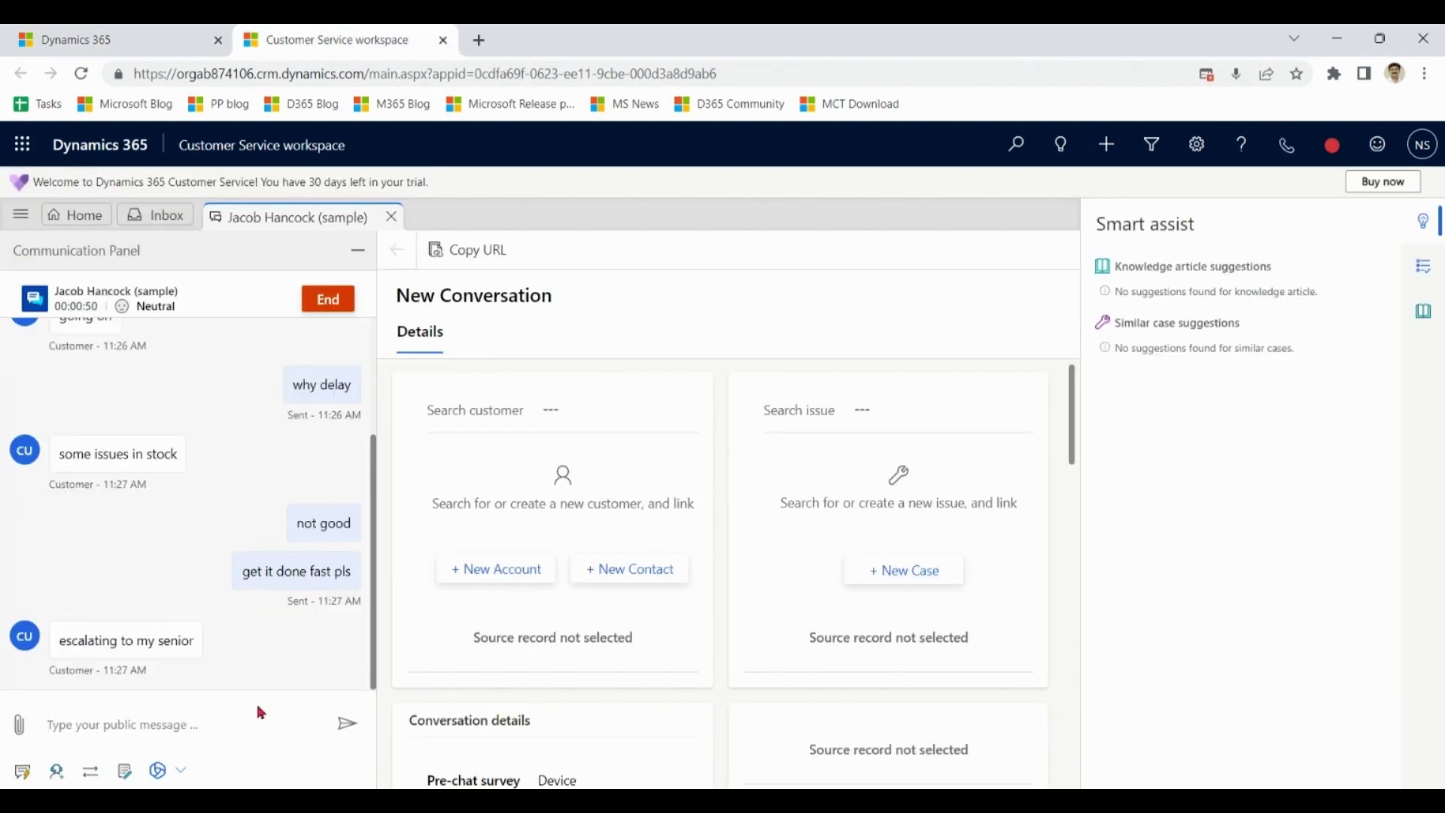
{"action": "left_click", "coordinate": [251, 721]}
- Send the agent reply 'pls' and end the chat conversation
{"action": "type", "text": "pls"}
{"action": "key", "text": "Return"}
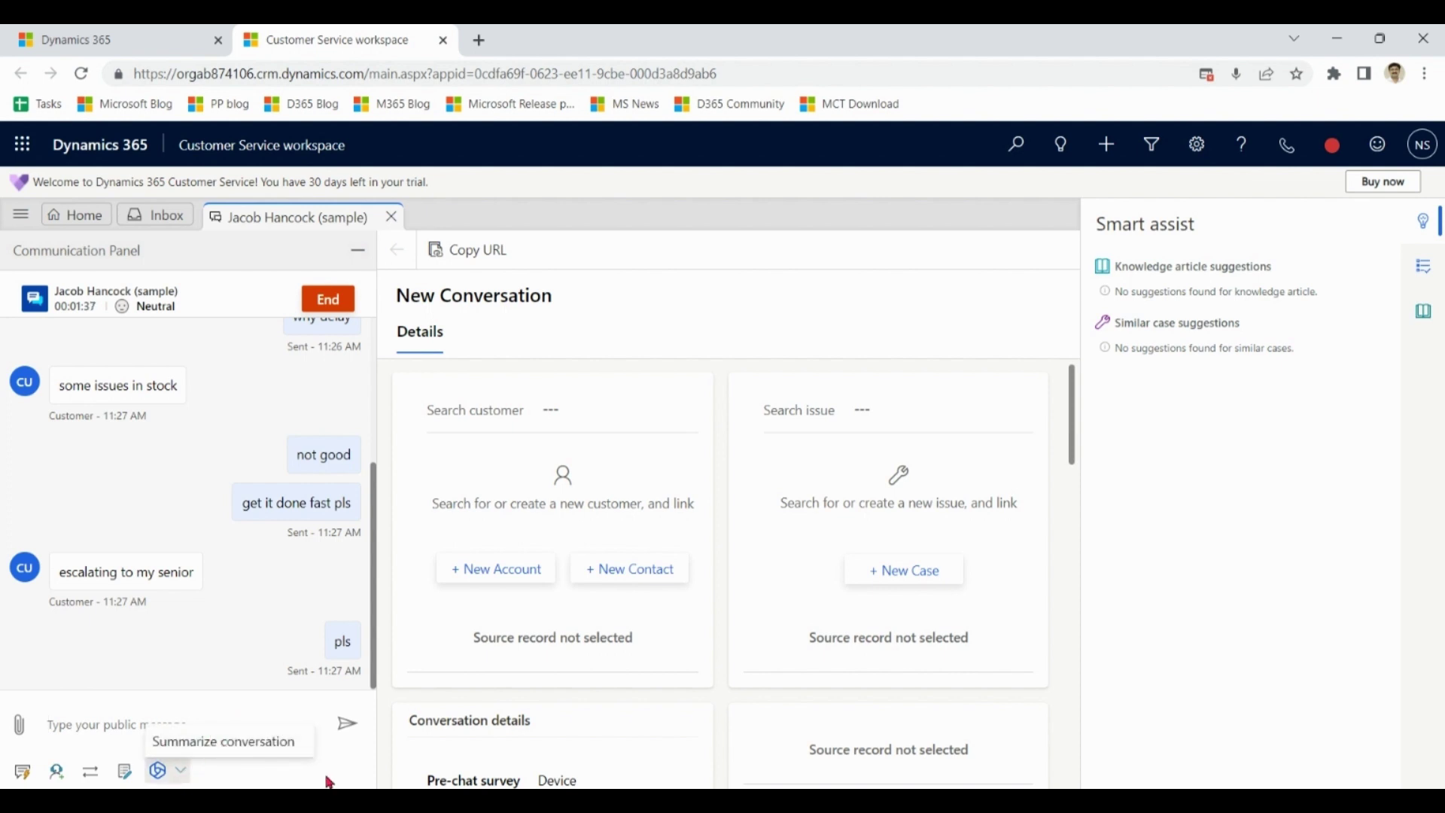
{"action": "left_click", "coordinate": [328, 301]}
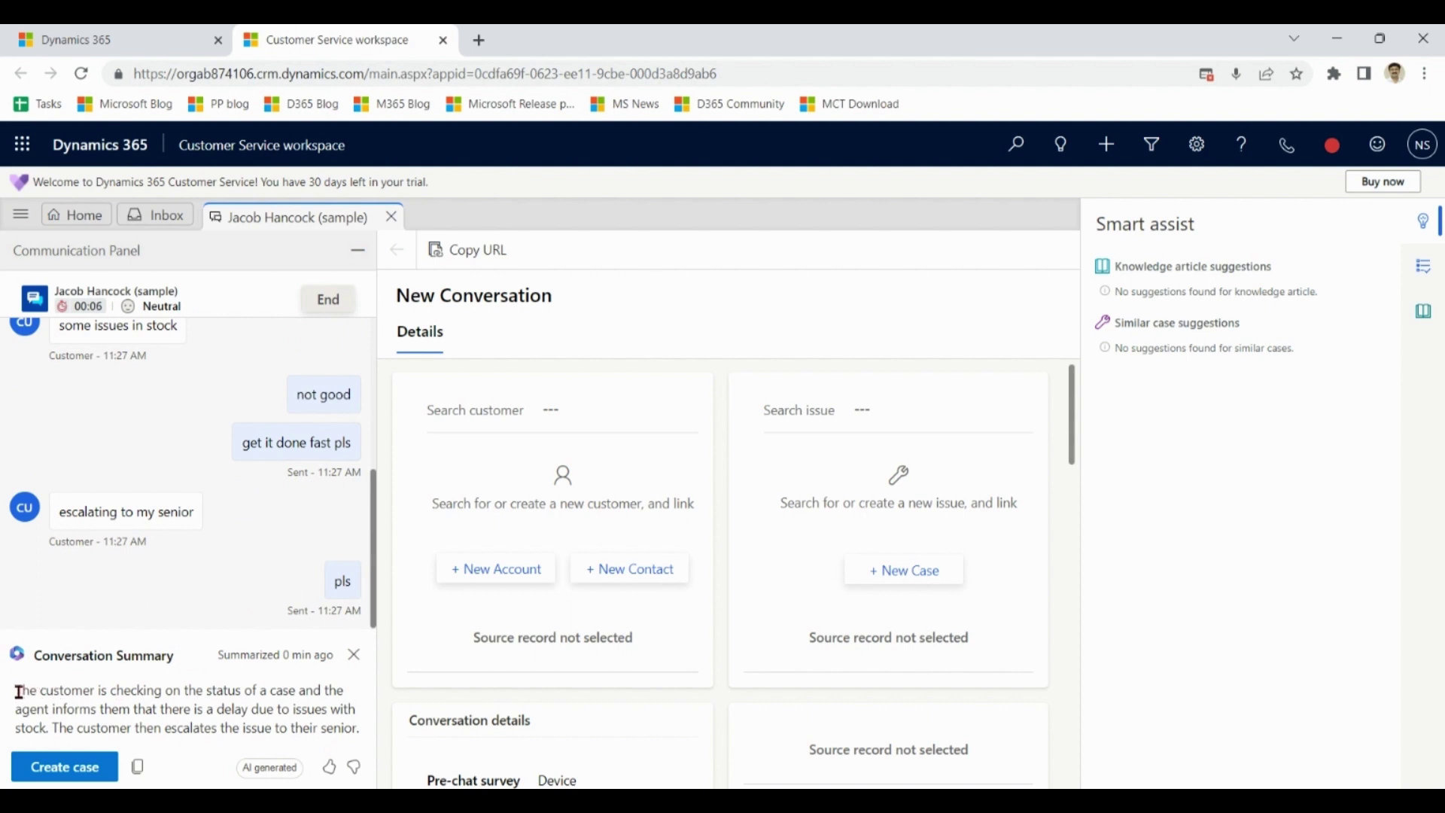
- Review the AI conversation summary, then open and close the Search issue lookup
{"action": "left_click_drag", "start_coordinate": [18, 691], "coordinate": [376, 696]}
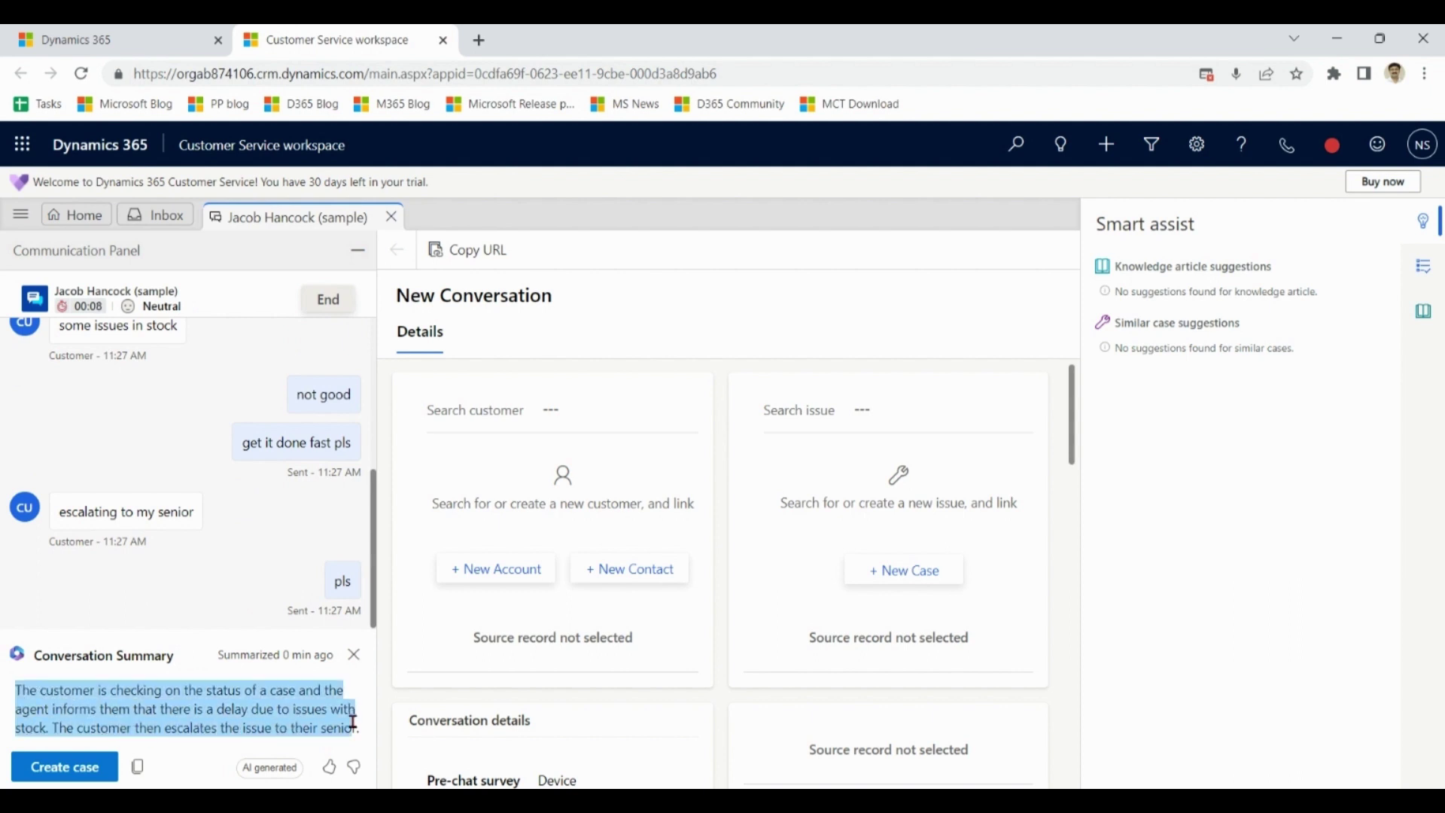
{"action": "left_click", "coordinate": [166, 724]}
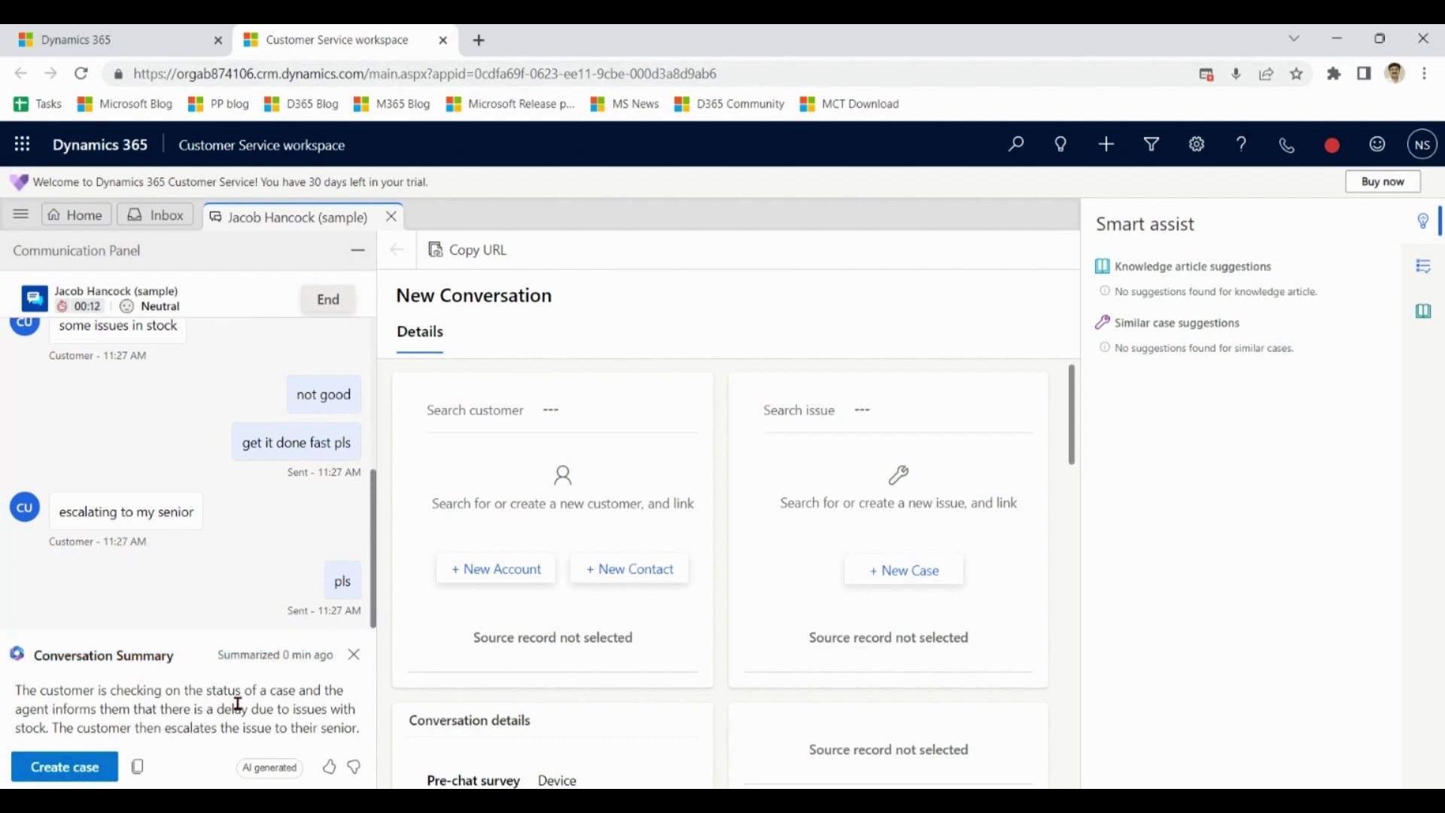
{"action": "left_click", "coordinate": [885, 412]}
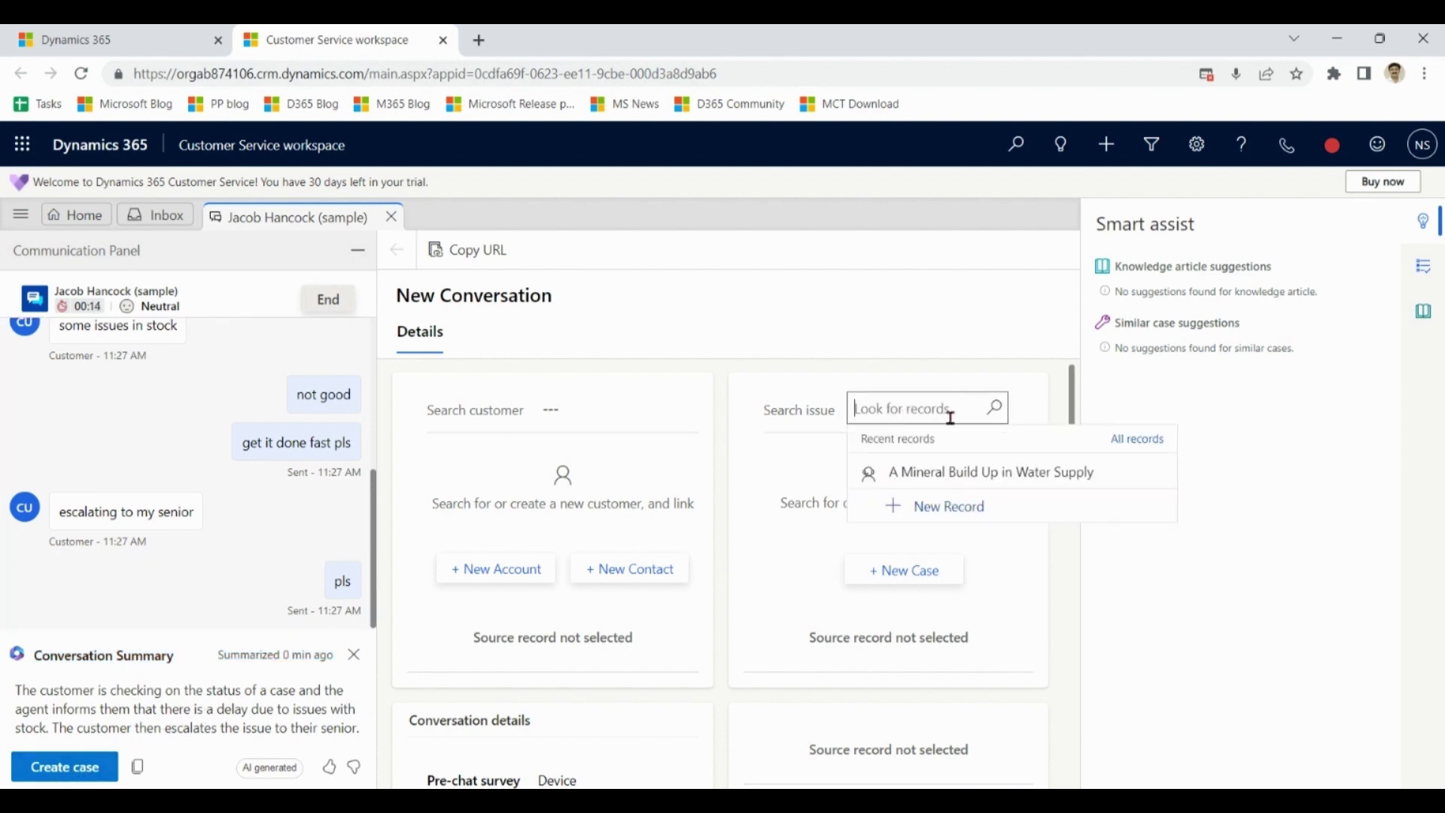
{"action": "left_click", "coordinate": [1062, 373]}
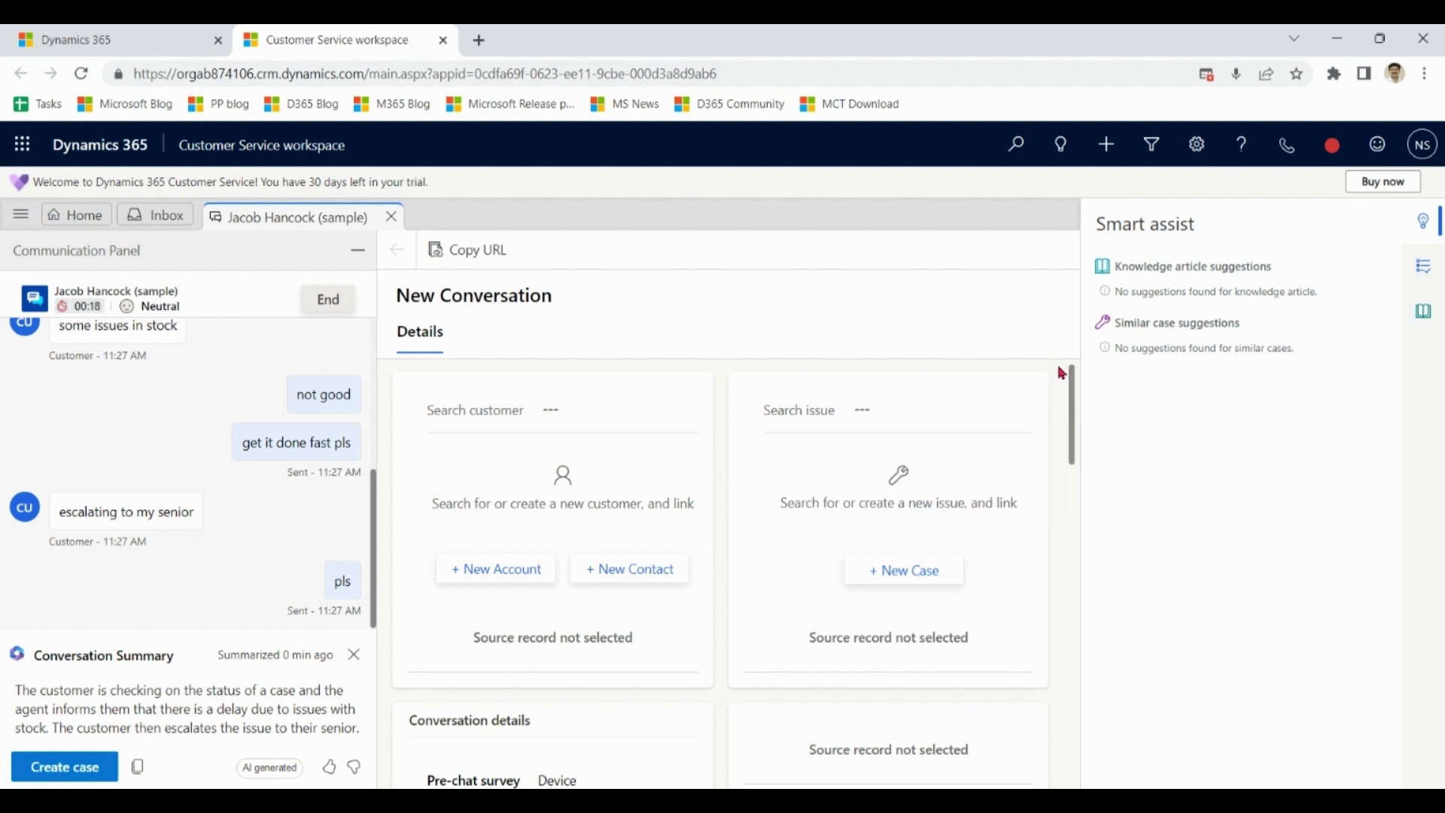